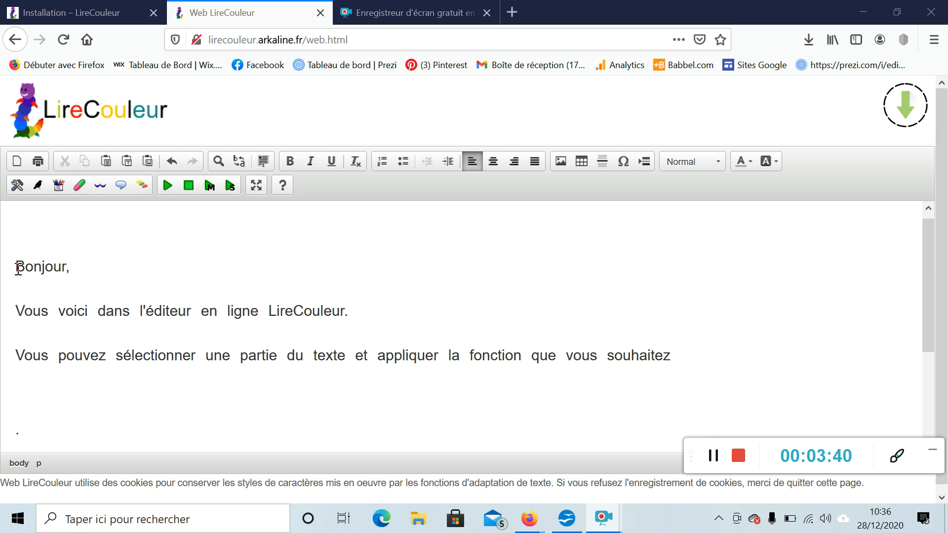
Select all the editor text and apply the alternating word-colour function
drag(8, 266, 690, 371)
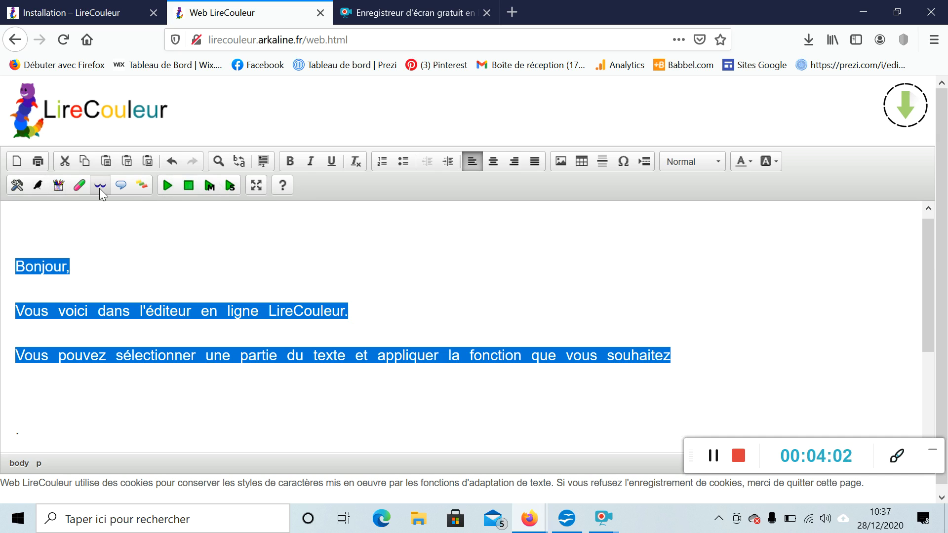
click(142, 187)
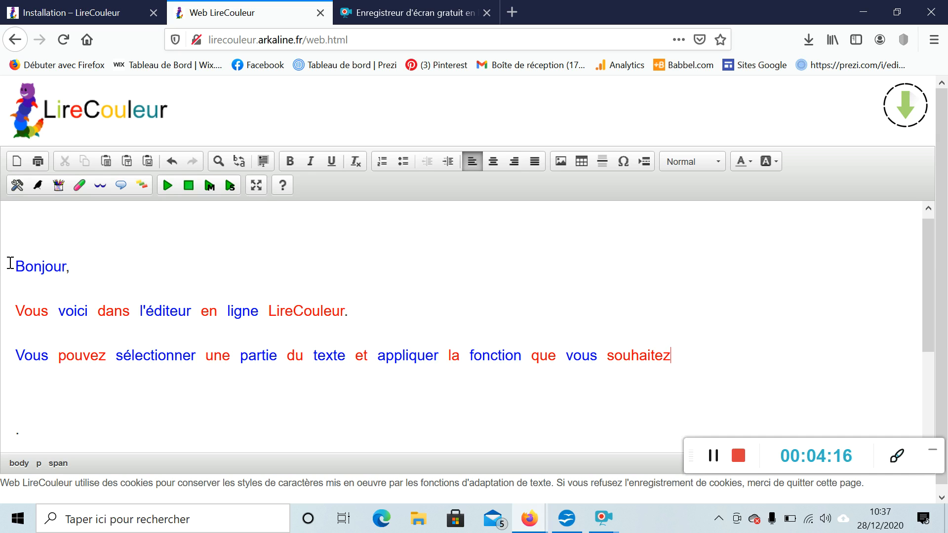
Reselect the whole text and remove the word colouring
drag(10, 263, 705, 365)
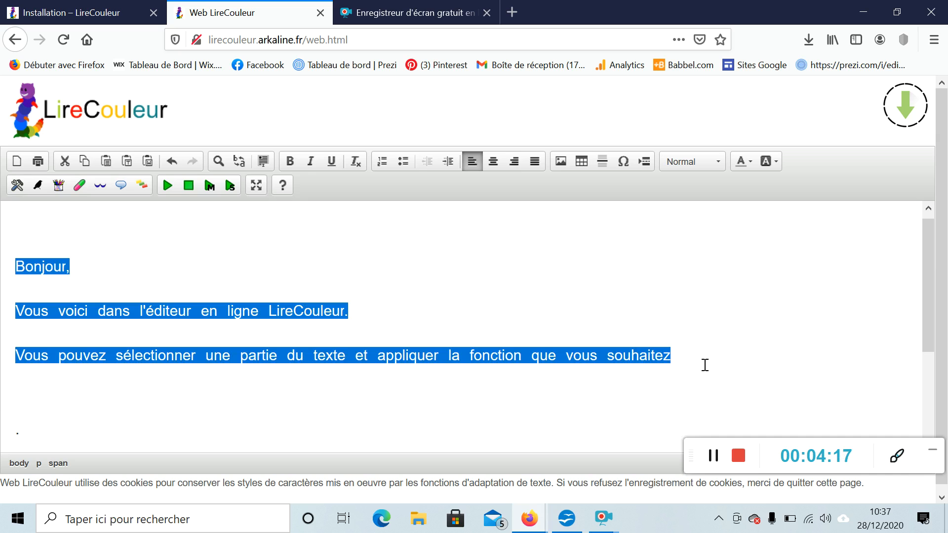
click(38, 187)
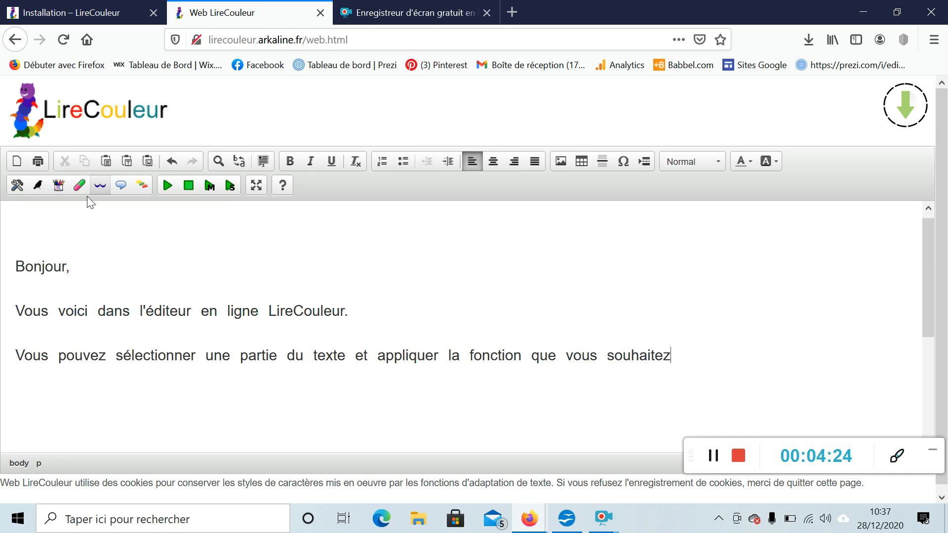
Select all the text and apply the syllable-arc function
drag(15, 264, 703, 366)
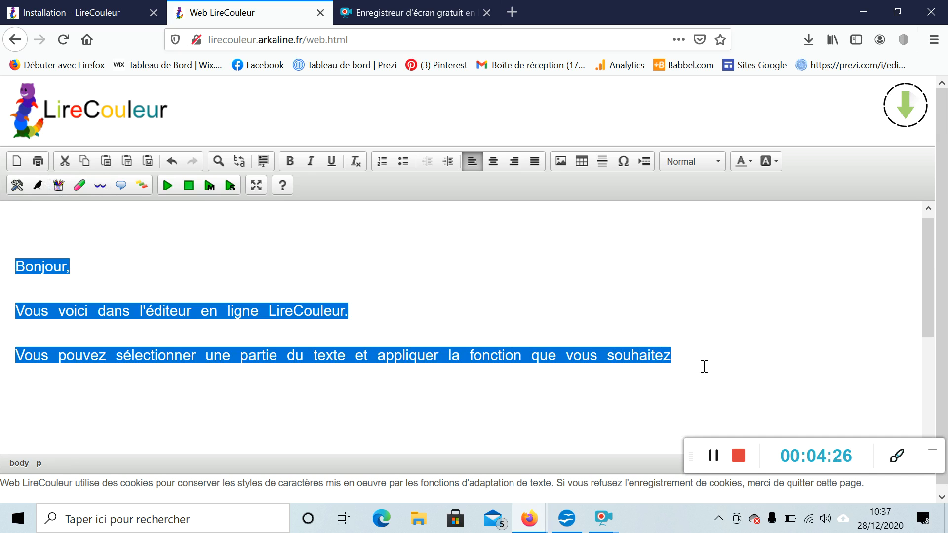
click(105, 191)
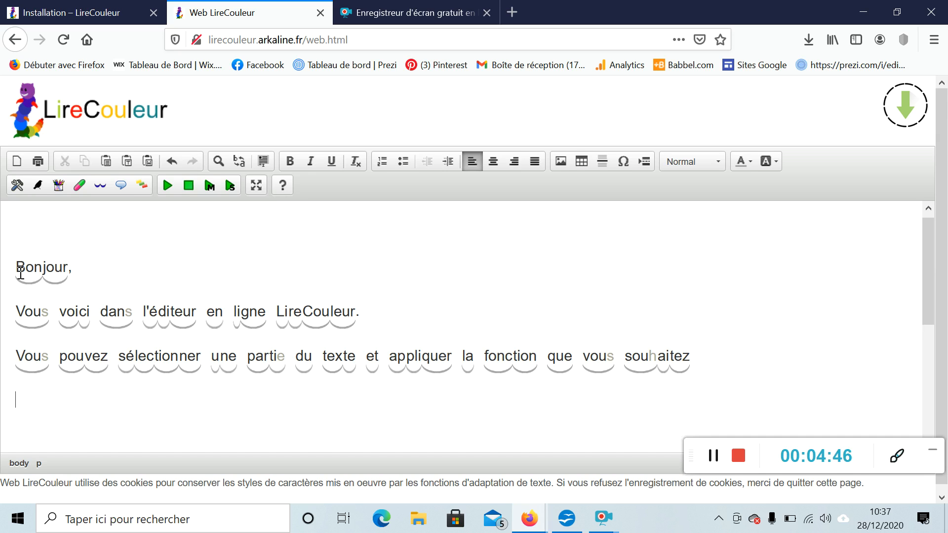
Reselect the whole text and clear the syllable arcs
click(15, 270)
drag(14, 271, 697, 363)
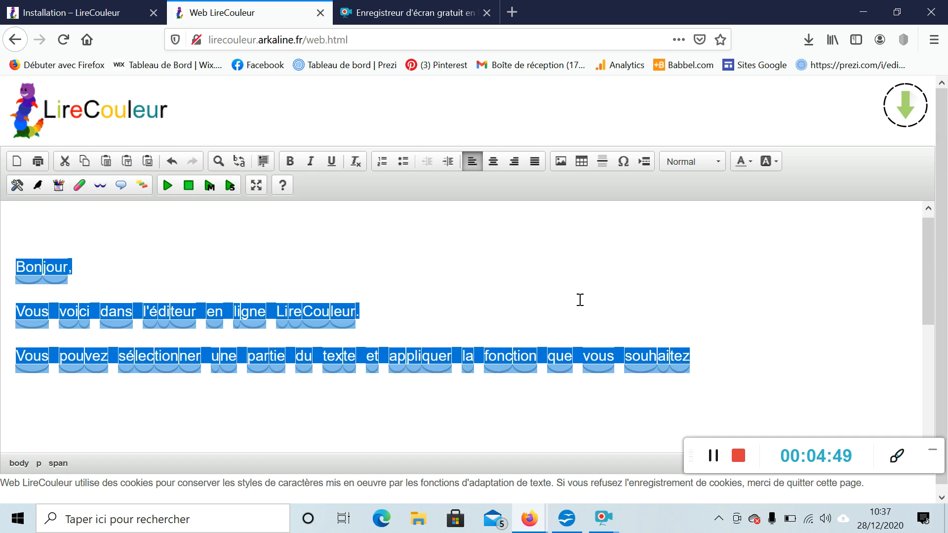
click(44, 188)
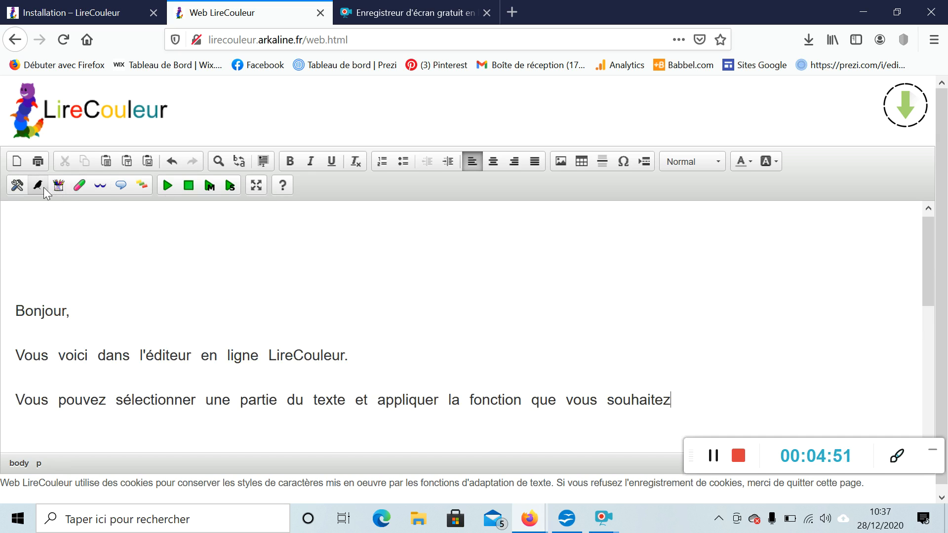
Open the LireCouleur properties, view the phoneme selection and character styles tabs, and close with OK
click(17, 187)
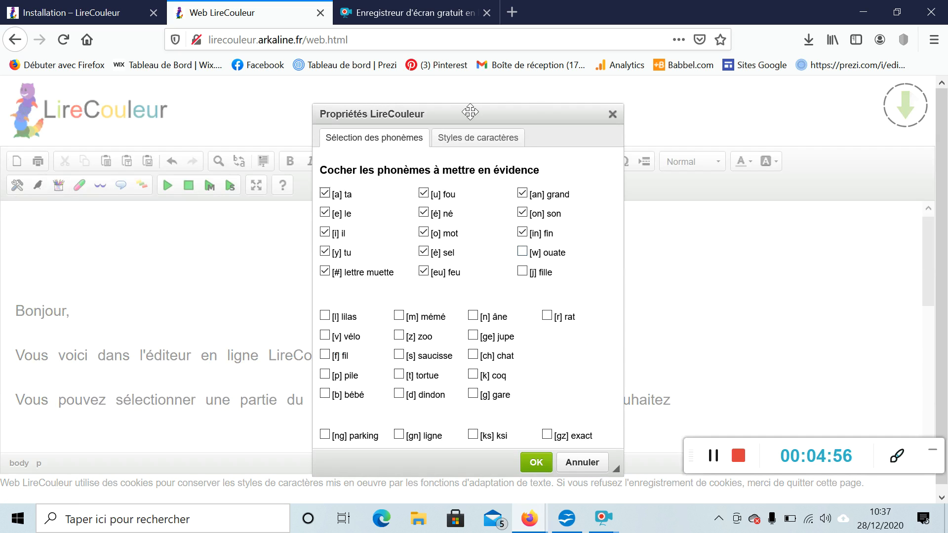
click(471, 138)
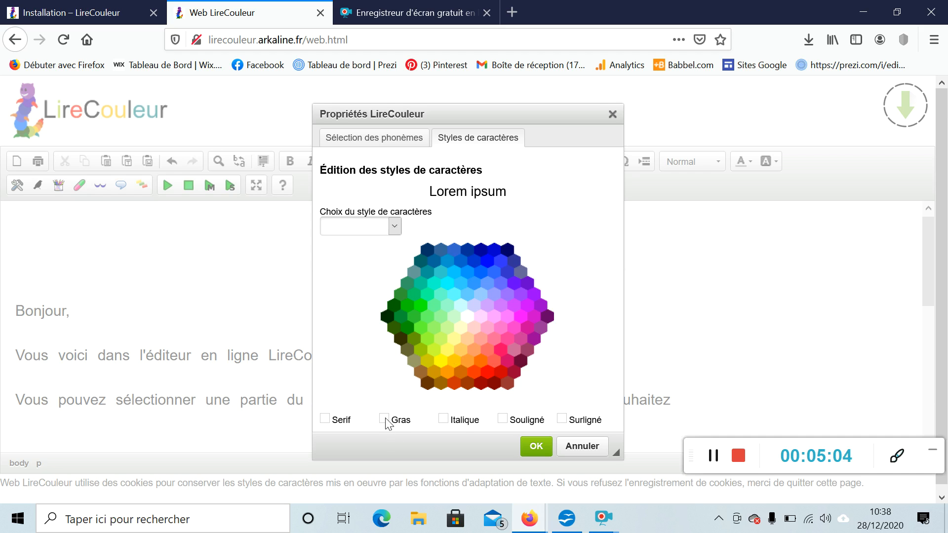
click(536, 447)
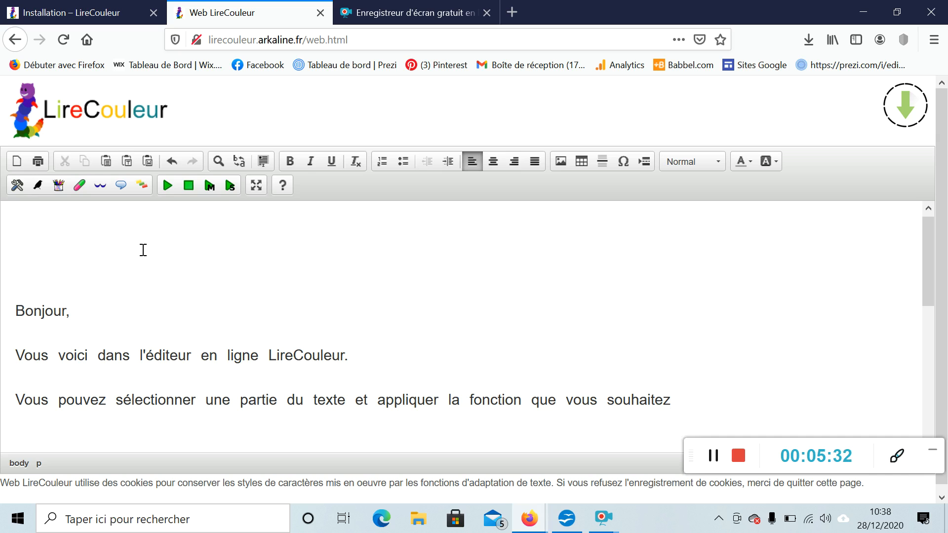
Switch to the Installation tab and scroll through the installation instructions
click(70, 12)
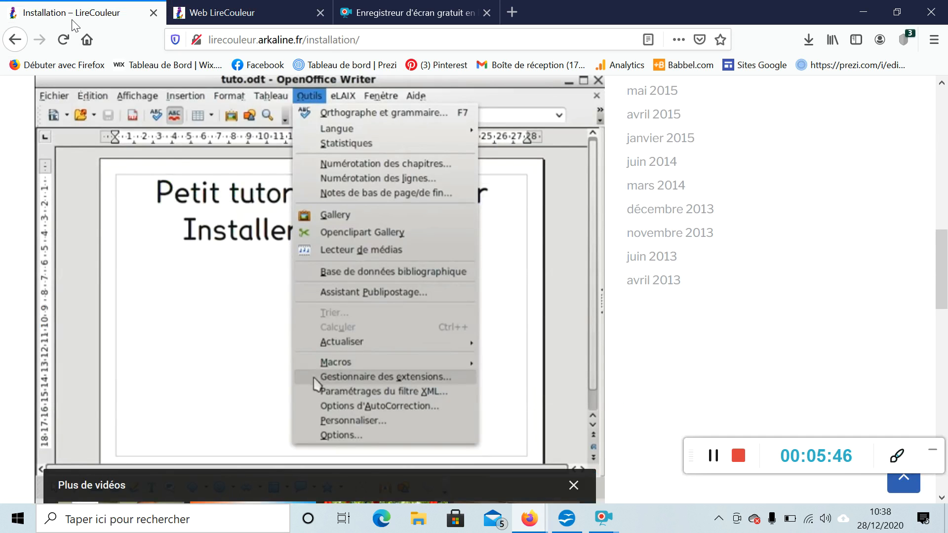
scroll(169, 292, up, 10)
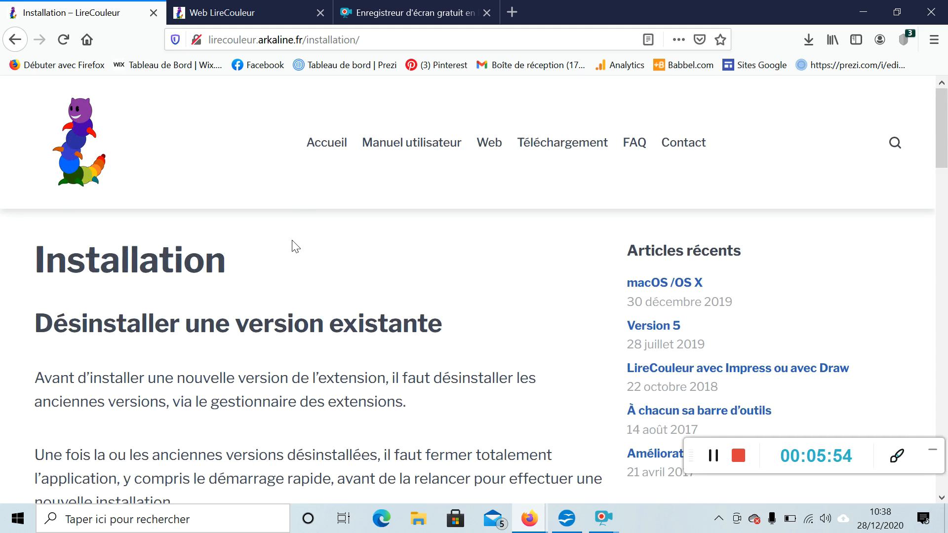
scroll(295, 245, down, 3)
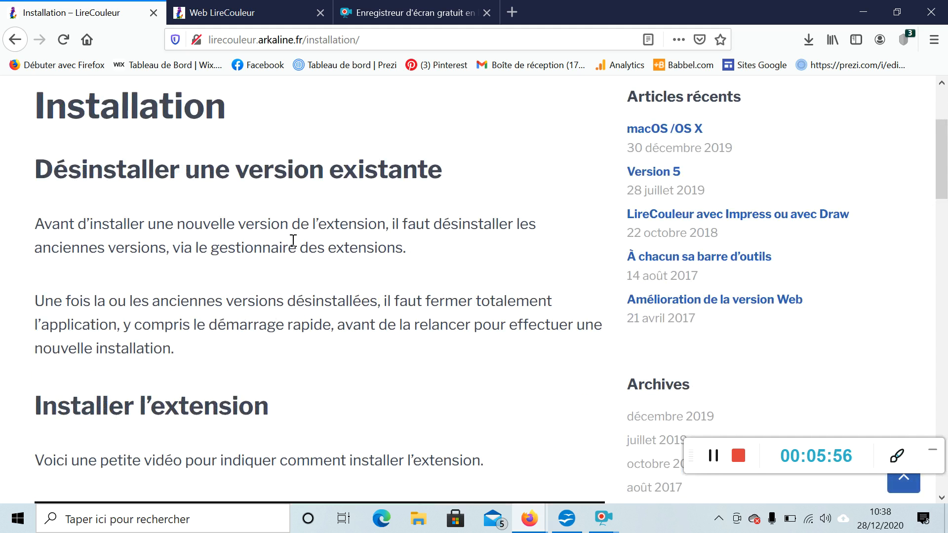
scroll(294, 241, down, 3)
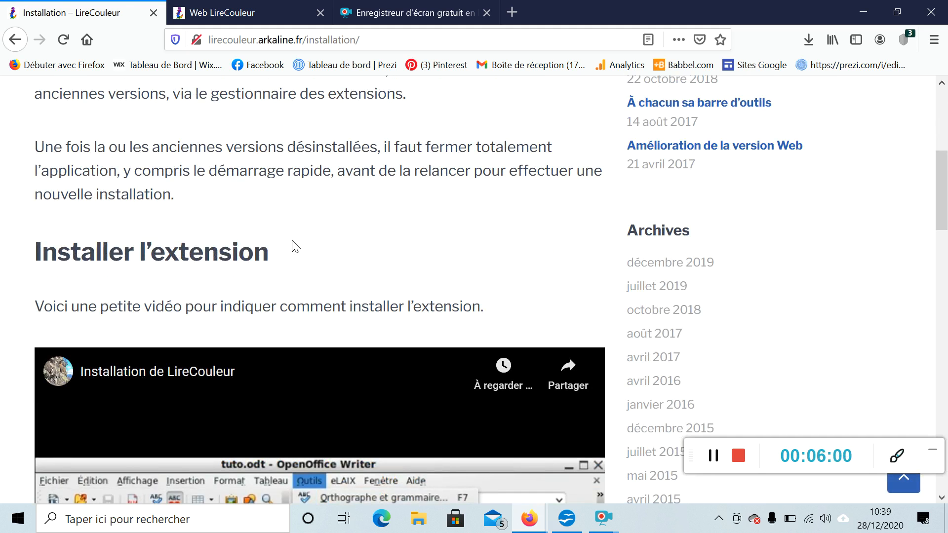
scroll(293, 243, down, 3)
scroll(292, 240, down, 2)
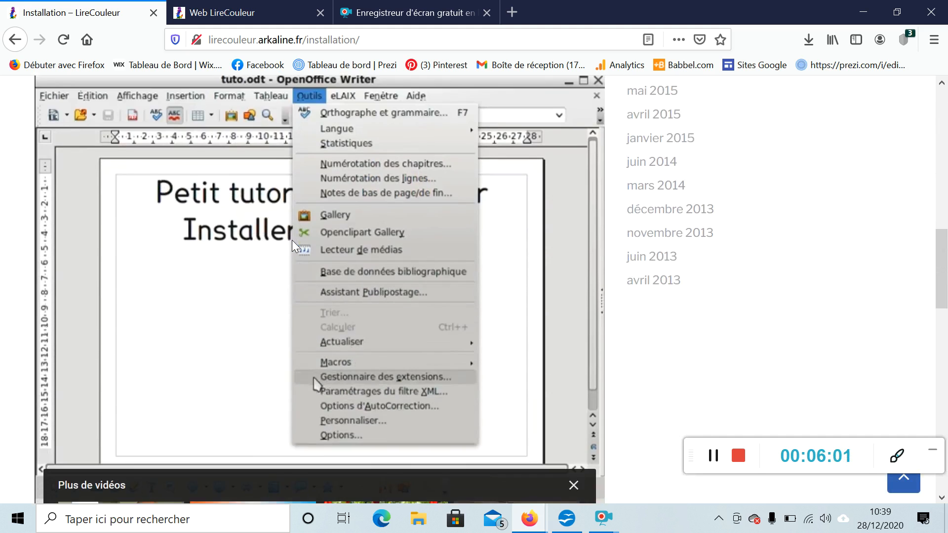
Play the installation video and scroll through the installation troubleshooting section
click(324, 301)
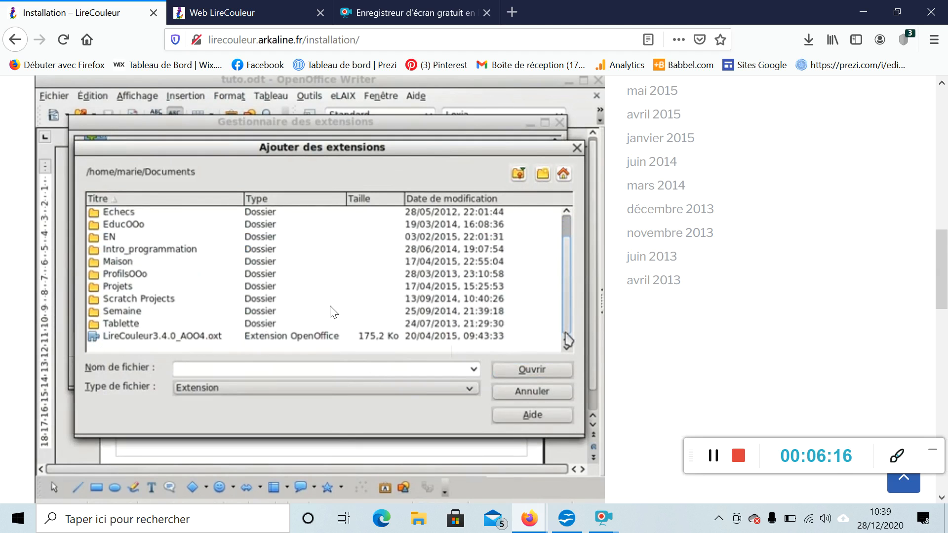
scroll(491, 284, down, 6)
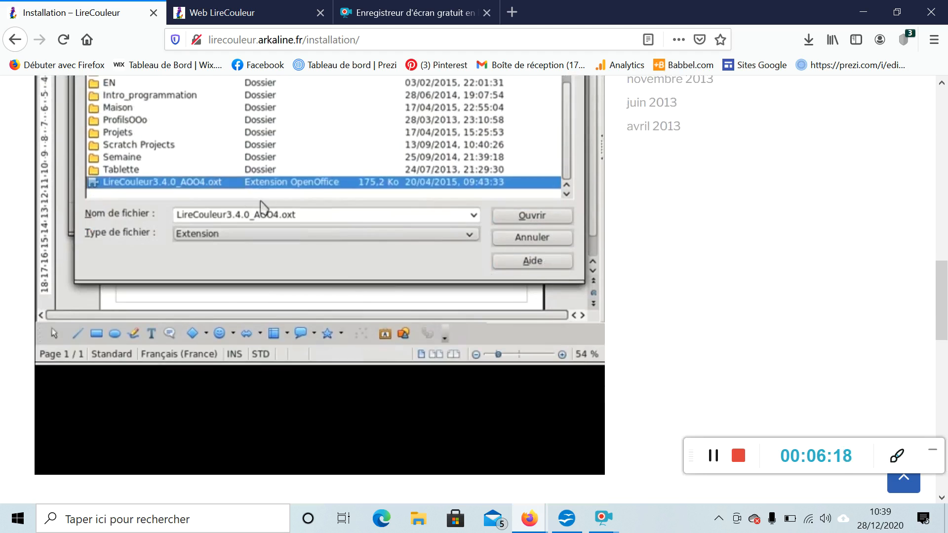
scroll(330, 308, down, 12)
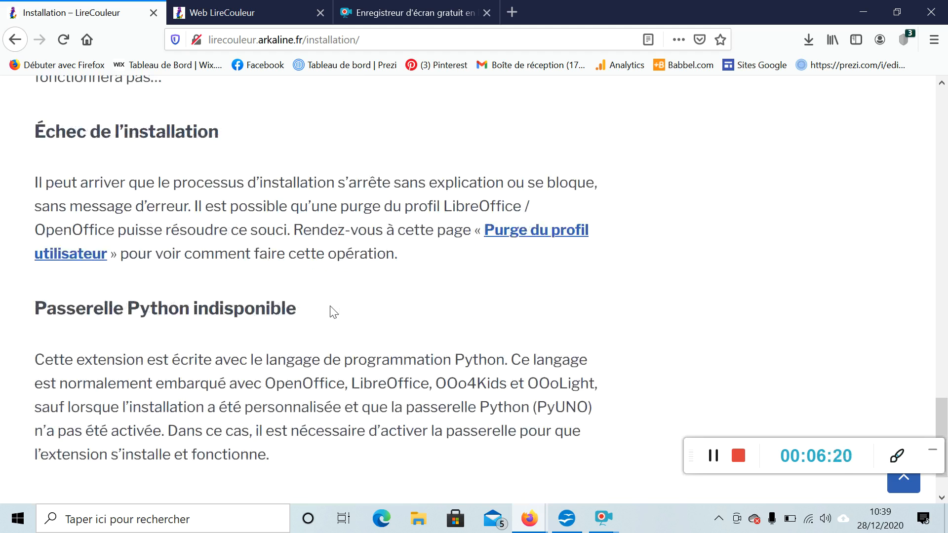
scroll(330, 306, up, 16)
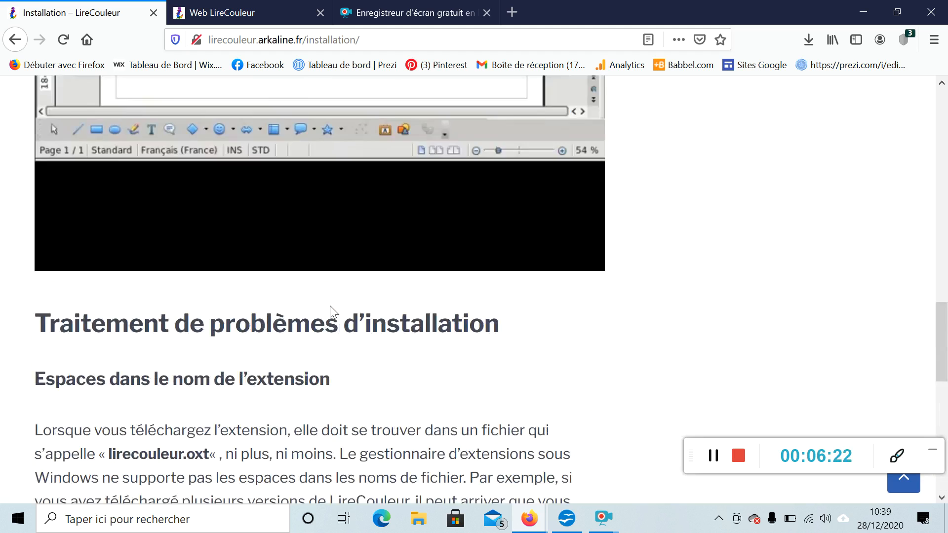
scroll(334, 310, up, 12)
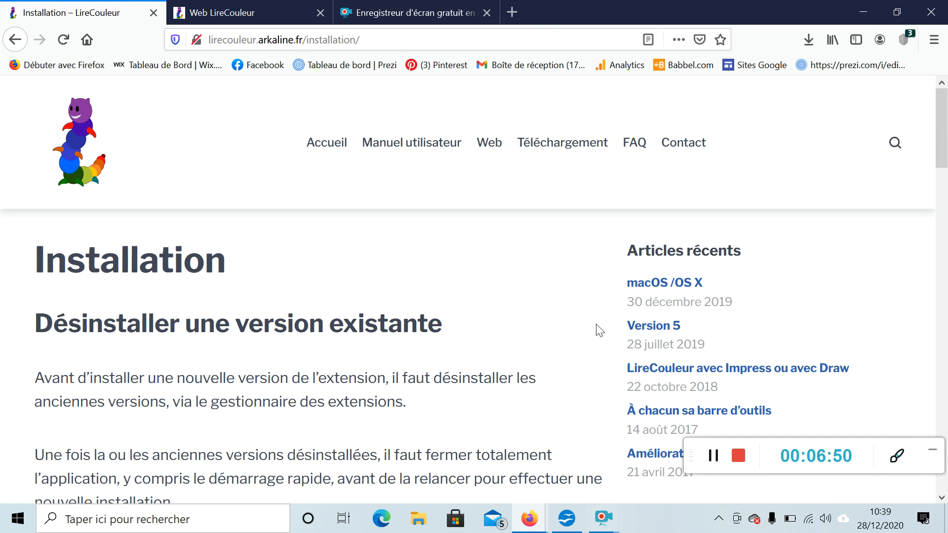
Minimize the browser and switch to OpenOffice Writer showing Alexandrie dys.odt
click(863, 12)
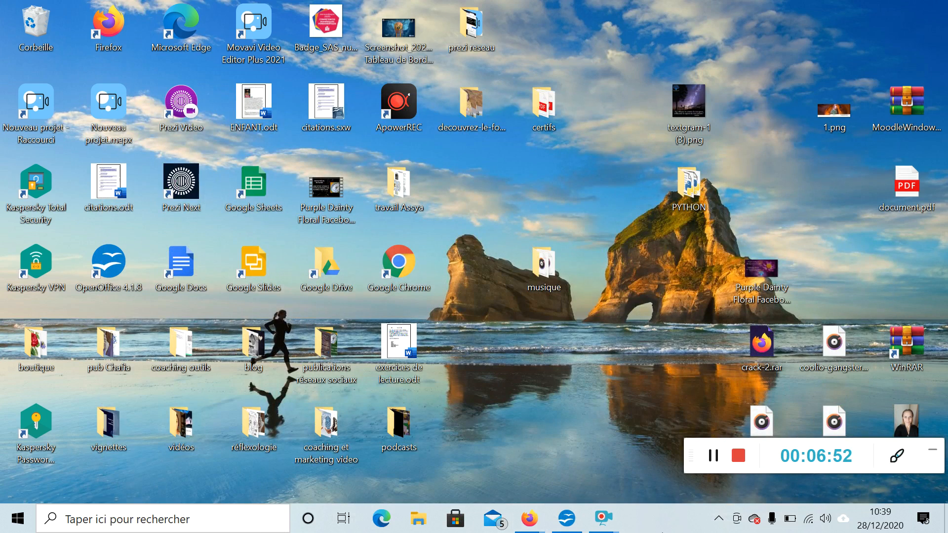
click(567, 518)
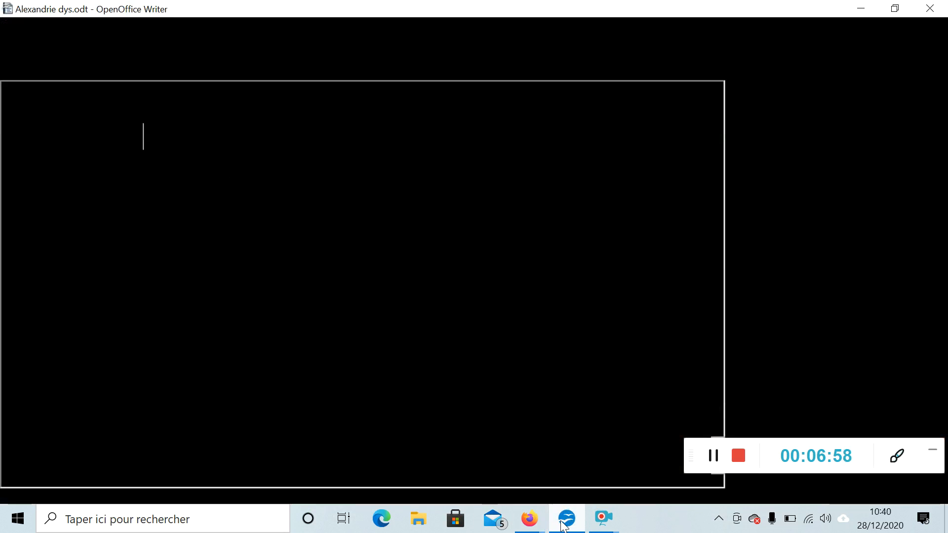
scroll(485, 340, up, 6)
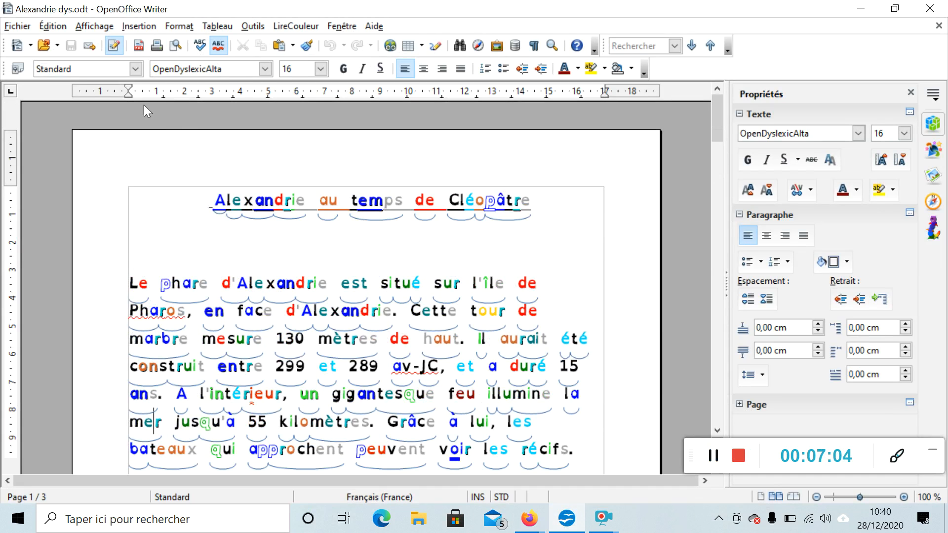
Open the font name list, close it, and scroll through the colour-coded Alexandrie document
click(263, 70)
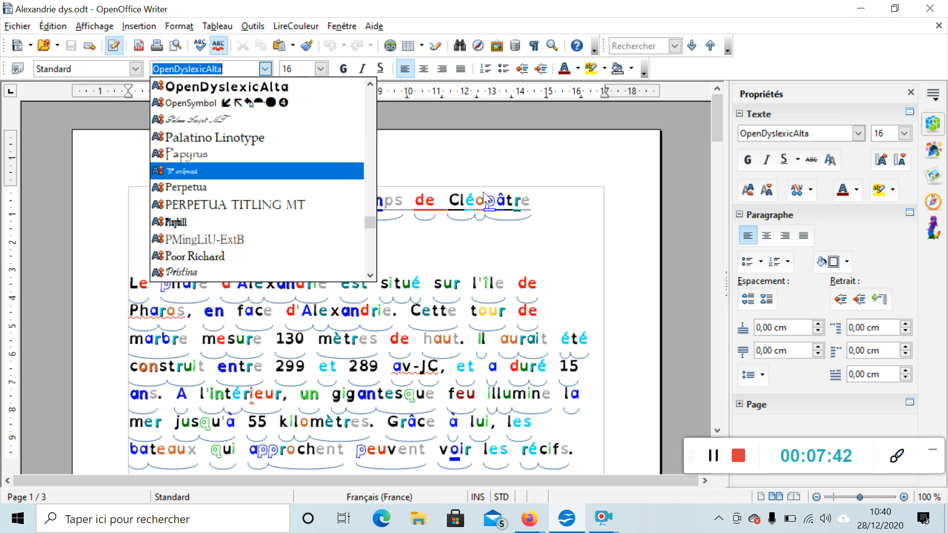
click(531, 170)
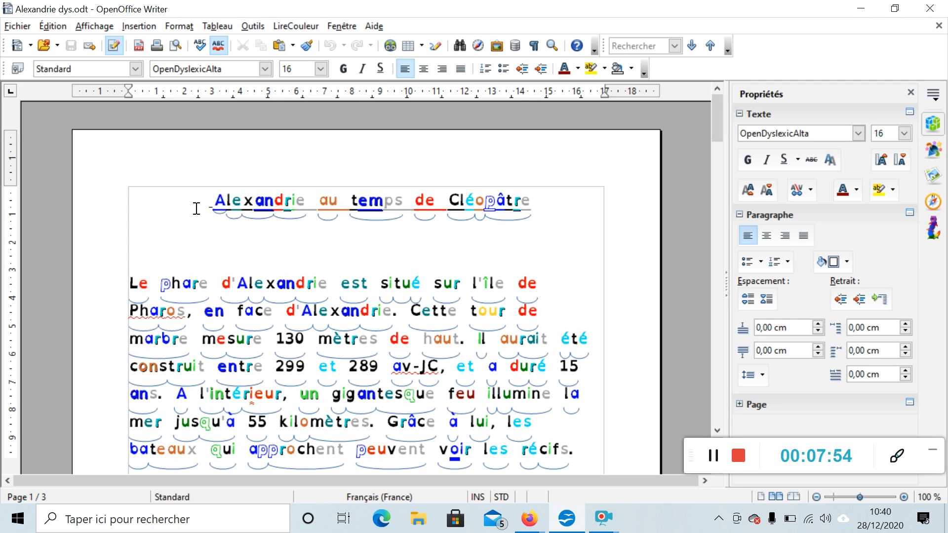
scroll(196, 208, down, 3)
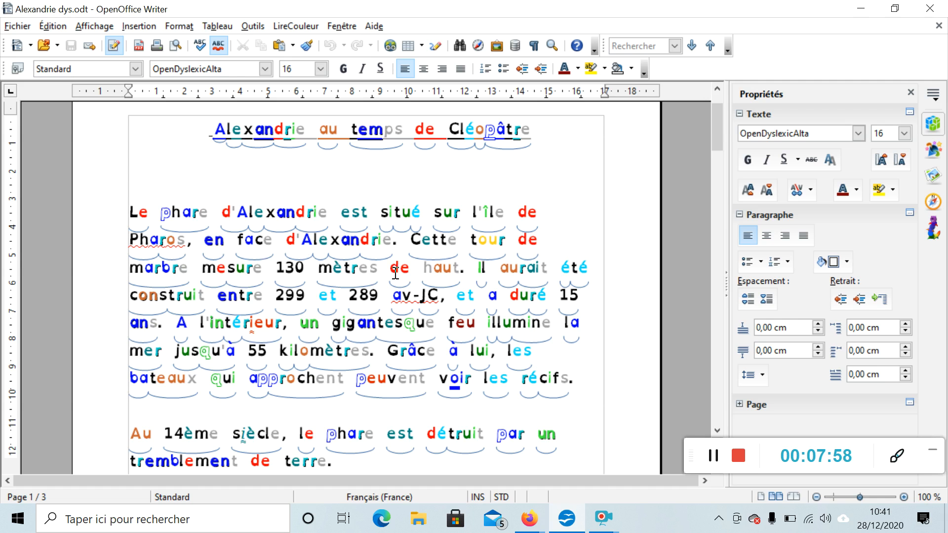
scroll(506, 255, down, 15)
scroll(233, 347, down, 10)
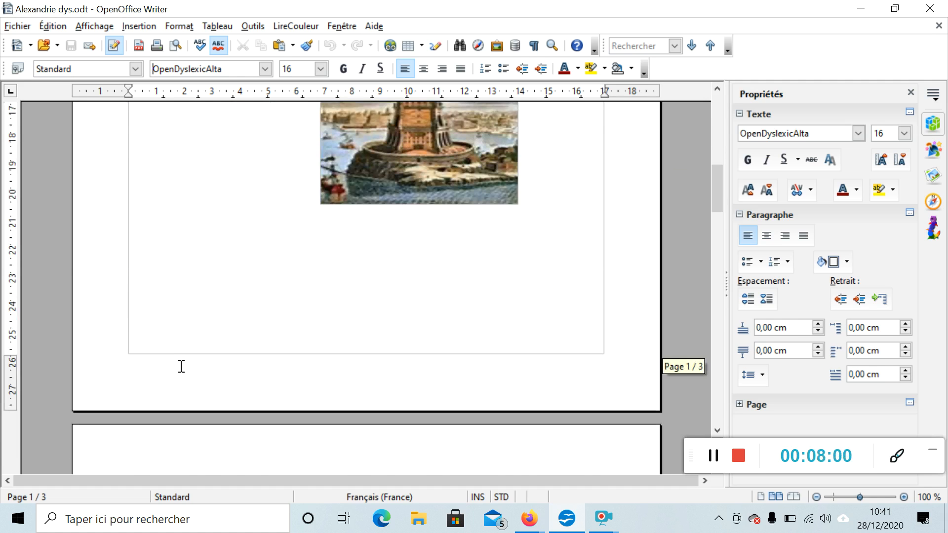
scroll(207, 347, down, 9)
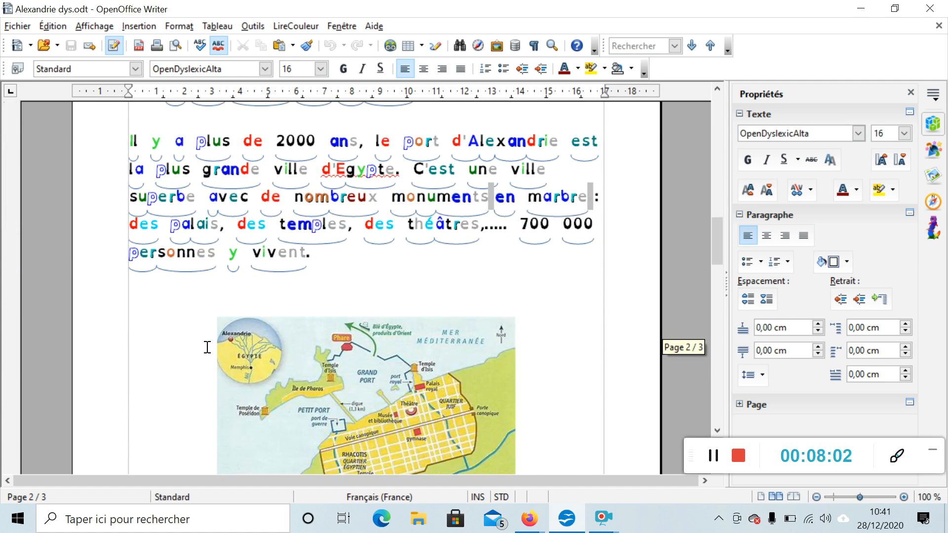
scroll(254, 253, down, 4)
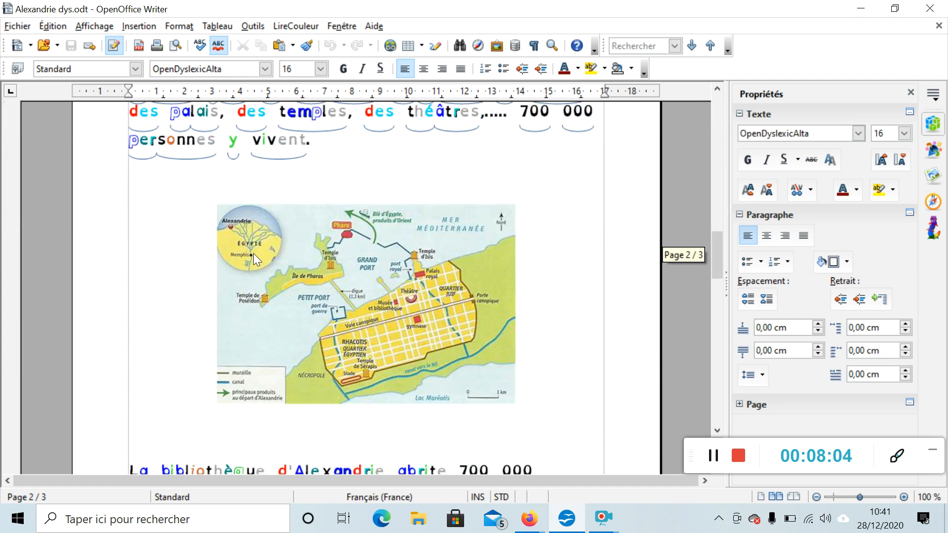
scroll(253, 254, down, 6)
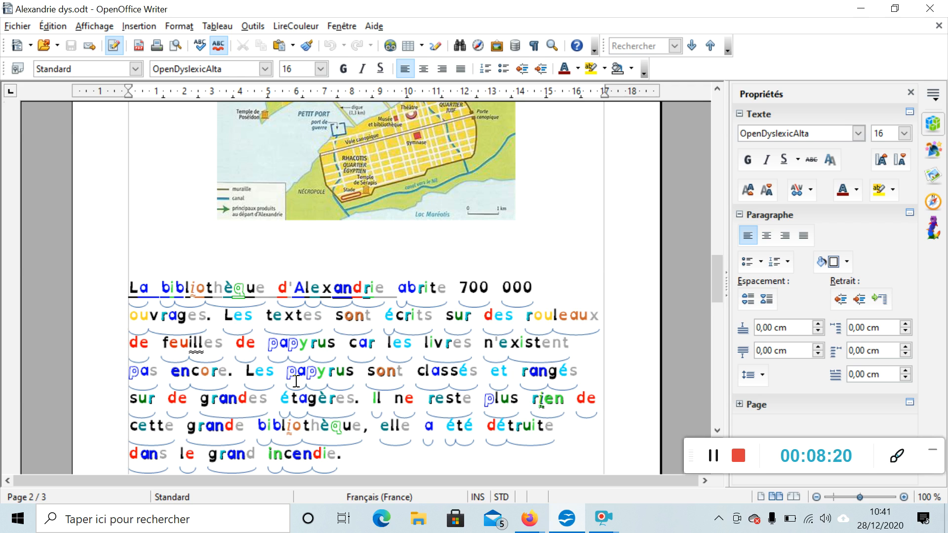
Scroll back to the document's title and down through the first two pages again
scroll(297, 382, up, 10)
scroll(296, 381, up, 12)
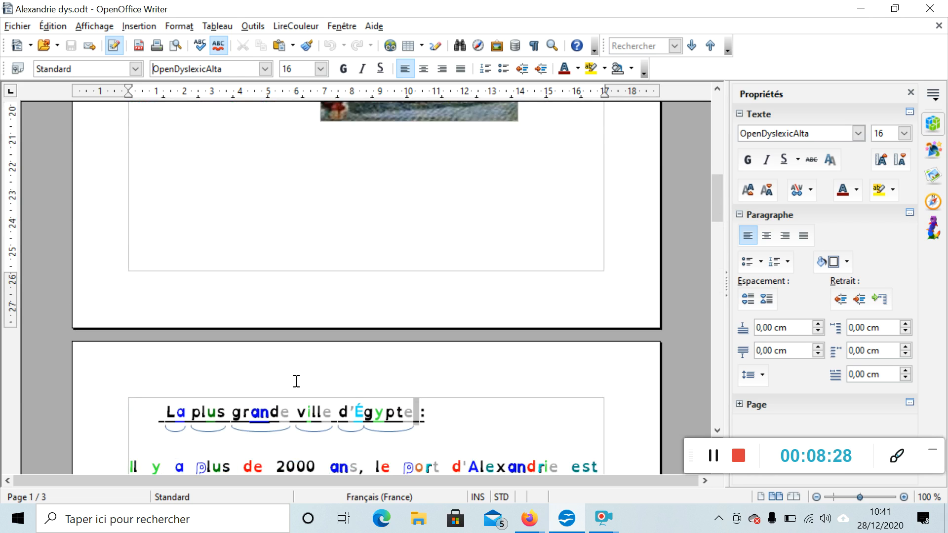
scroll(296, 381, up, 10)
scroll(296, 381, up, 12)
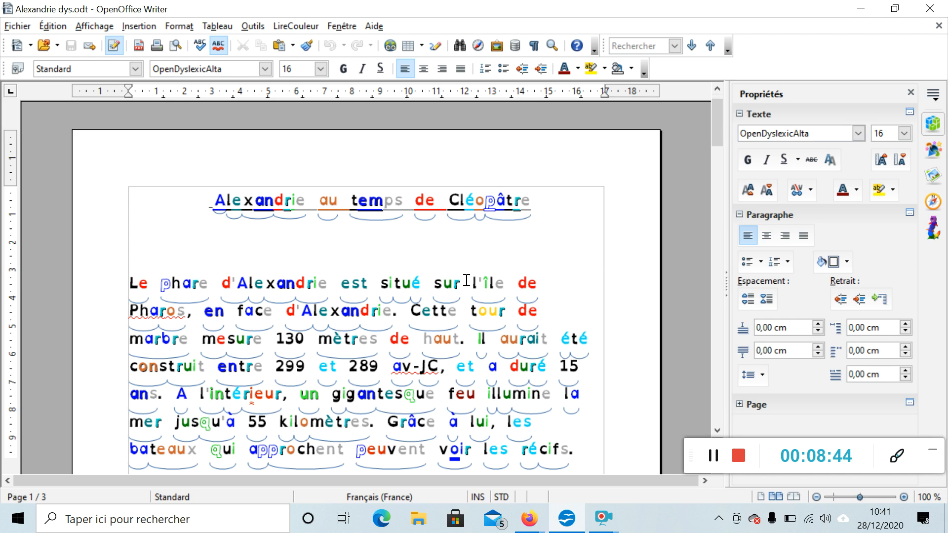
scroll(447, 356, down, 3)
scroll(446, 356, down, 10)
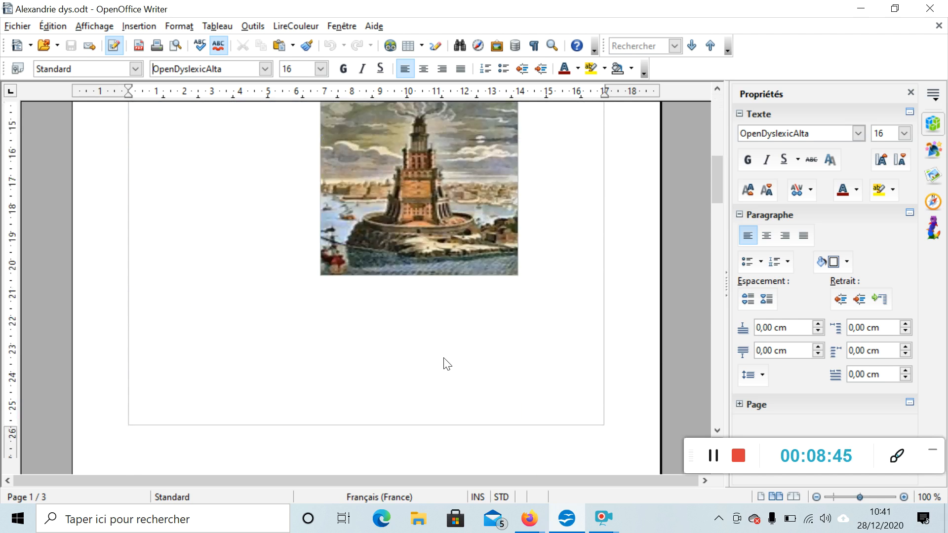
scroll(445, 358, down, 15)
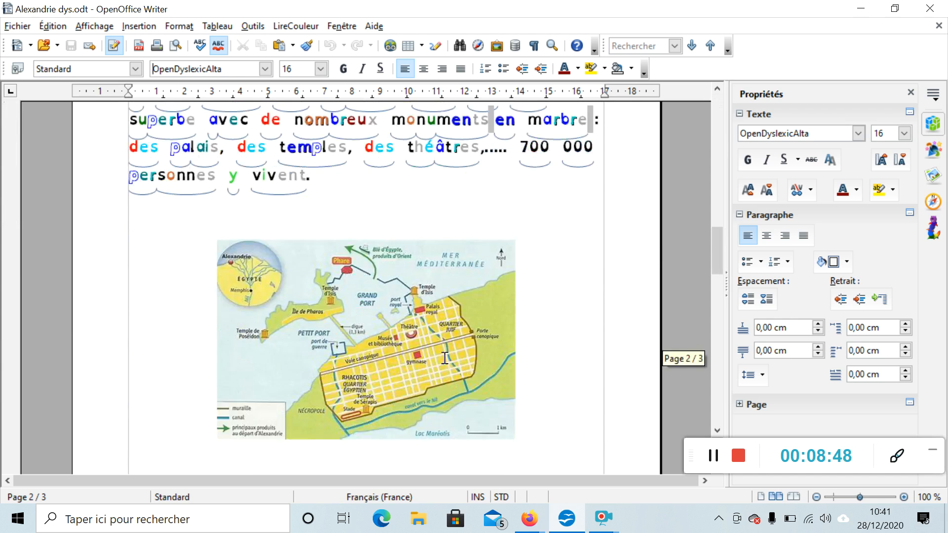
Scroll through the document back to the title and browse the LireCouleur menu without choosing a function
scroll(445, 358, down, 7)
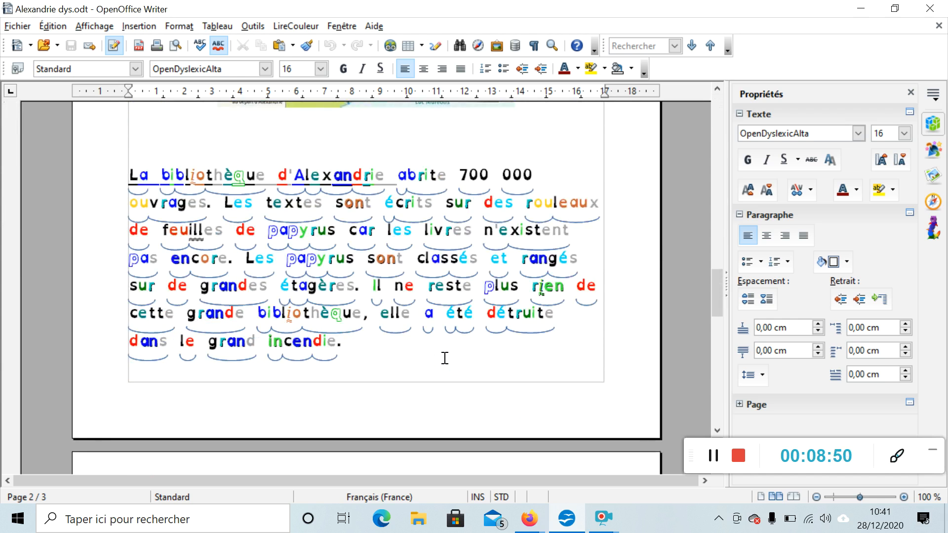
scroll(445, 358, up, 12)
scroll(445, 358, up, 15)
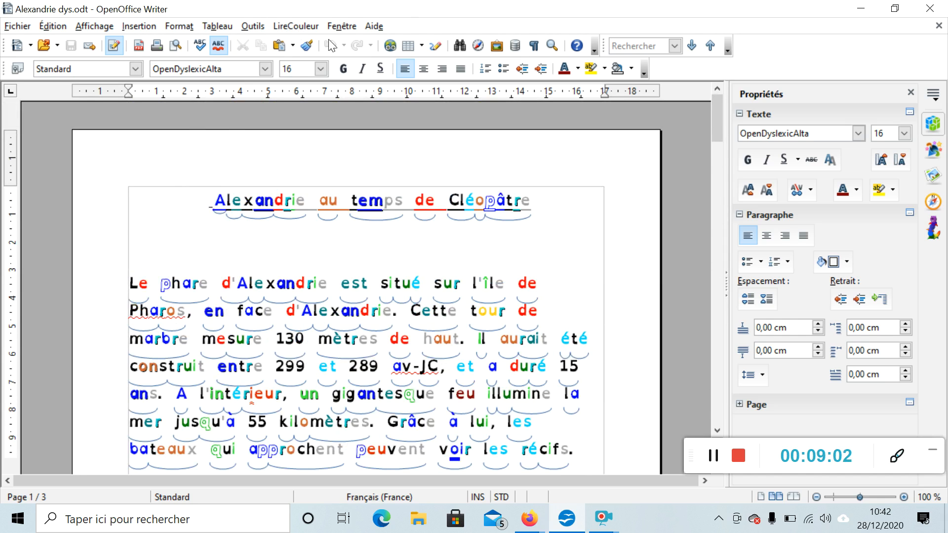
click(292, 28)
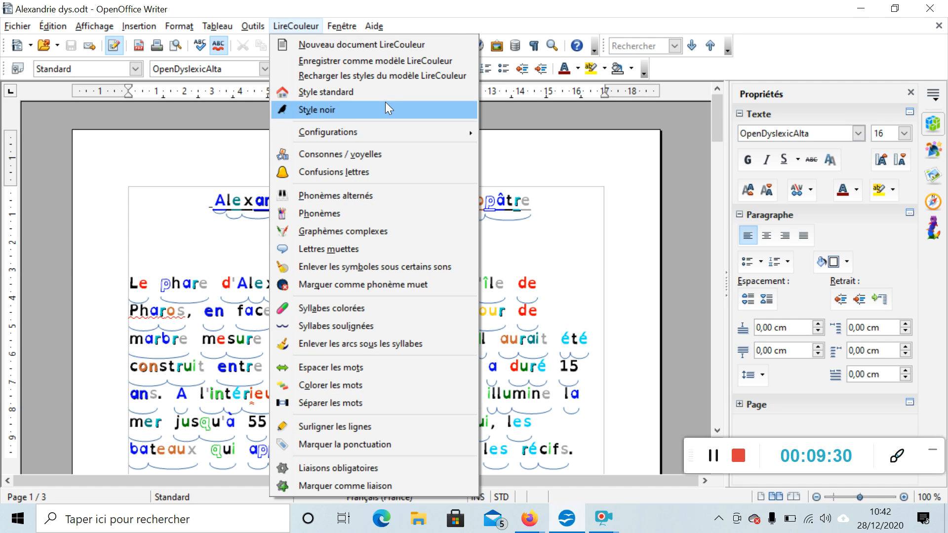
click(185, 199)
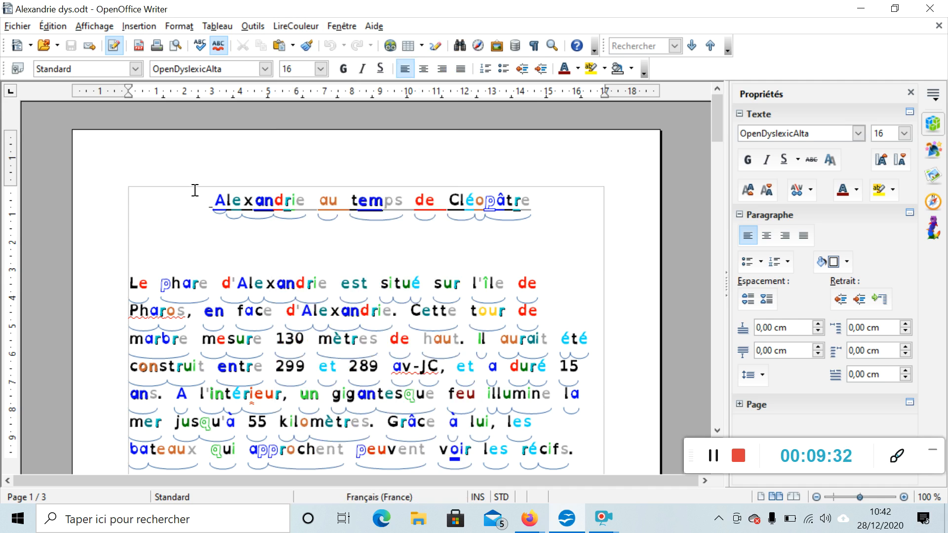
Select the title and first paragraph and apply the LireCouleur black style (Style noir) to them
drag(199, 200, 579, 425)
scroll(580, 423, up, 4)
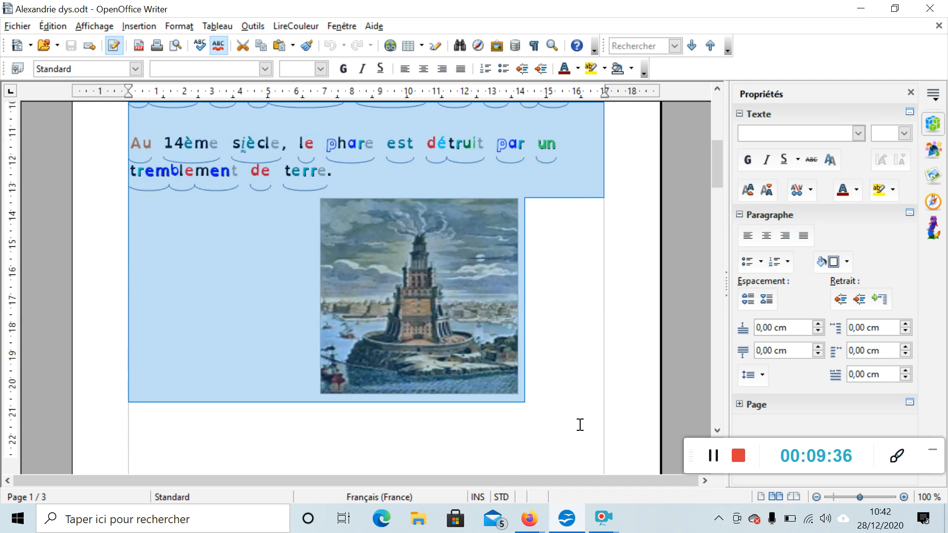
scroll(580, 424, up, 3)
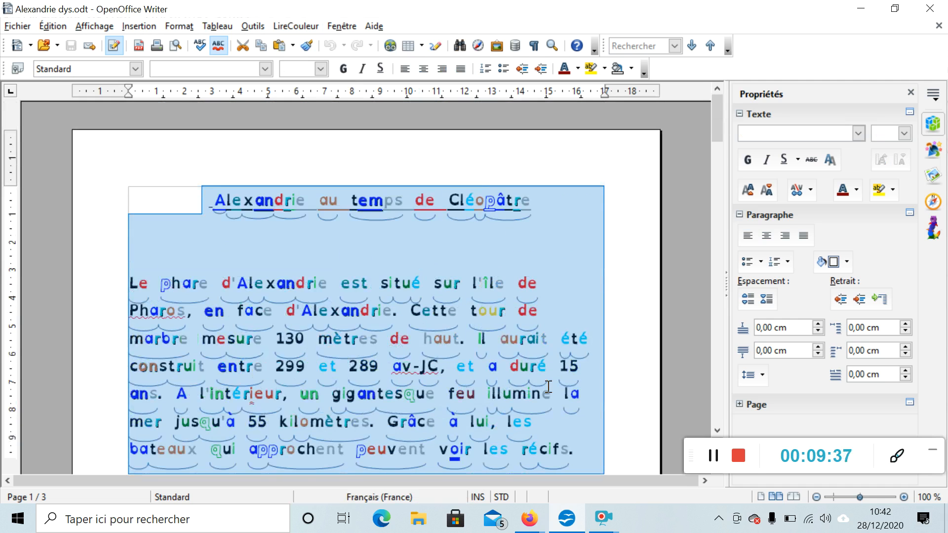
click(179, 211)
drag(178, 211, 576, 438)
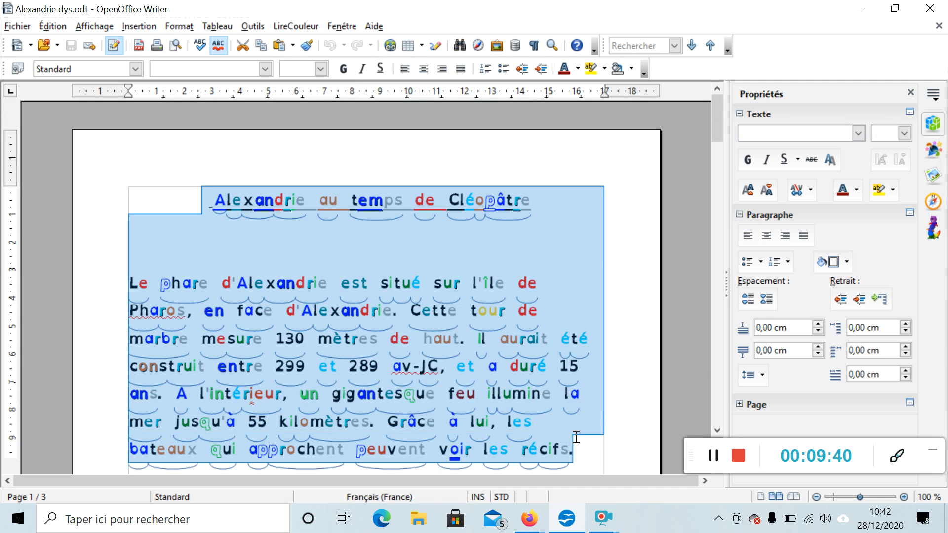
click(302, 26)
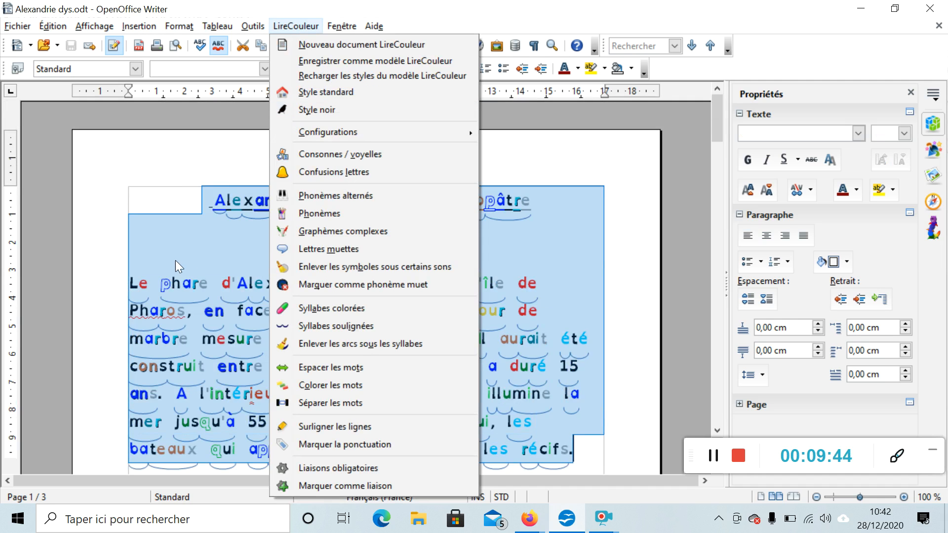
click(319, 110)
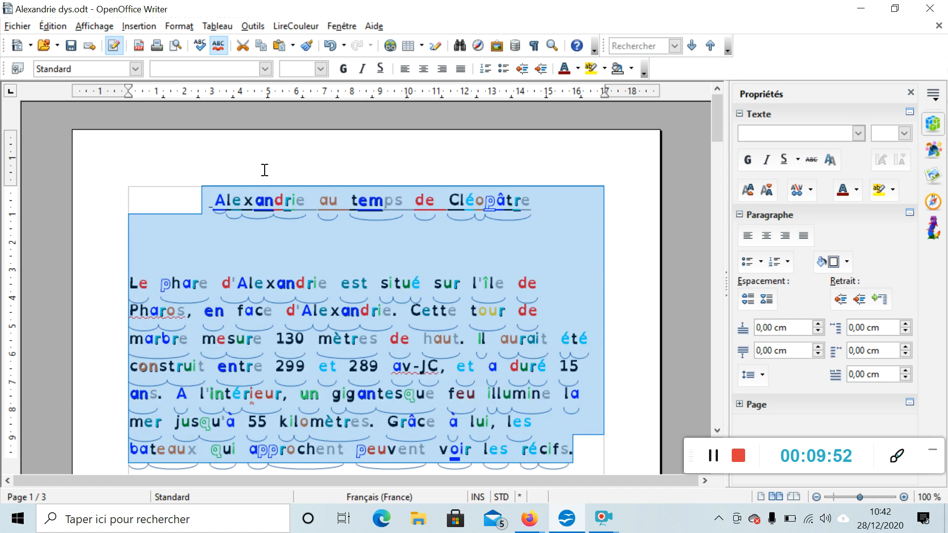
click(164, 211)
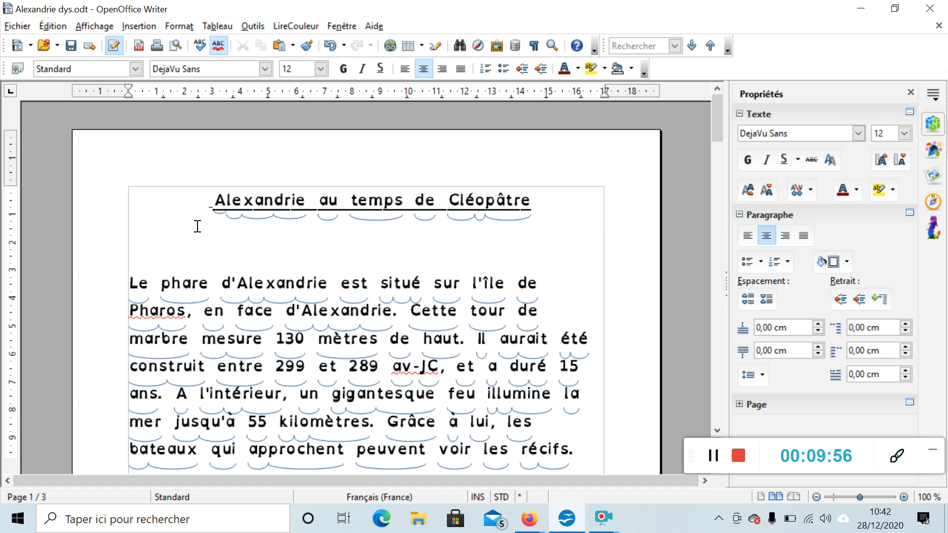
Remove the arcs under the syllables from the title and first paragraph
drag(201, 203, 601, 282)
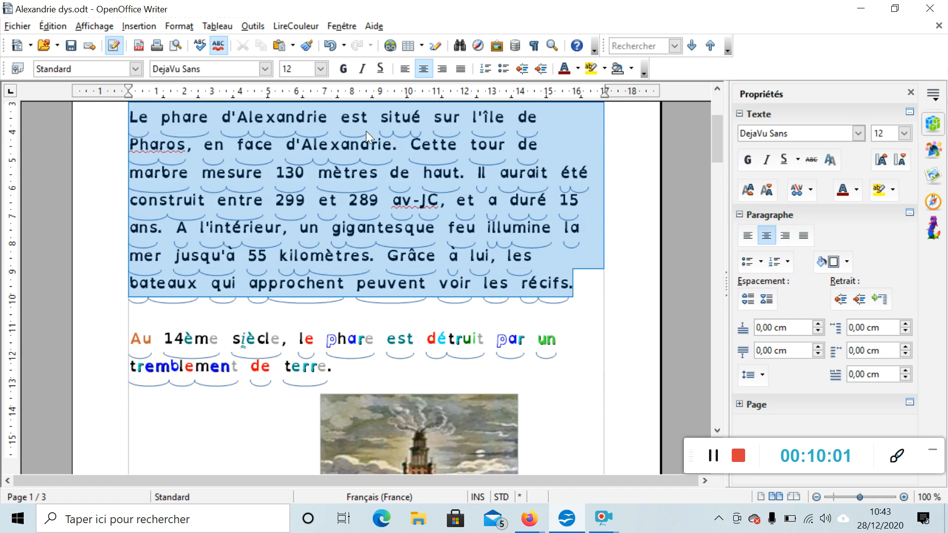
click(293, 27)
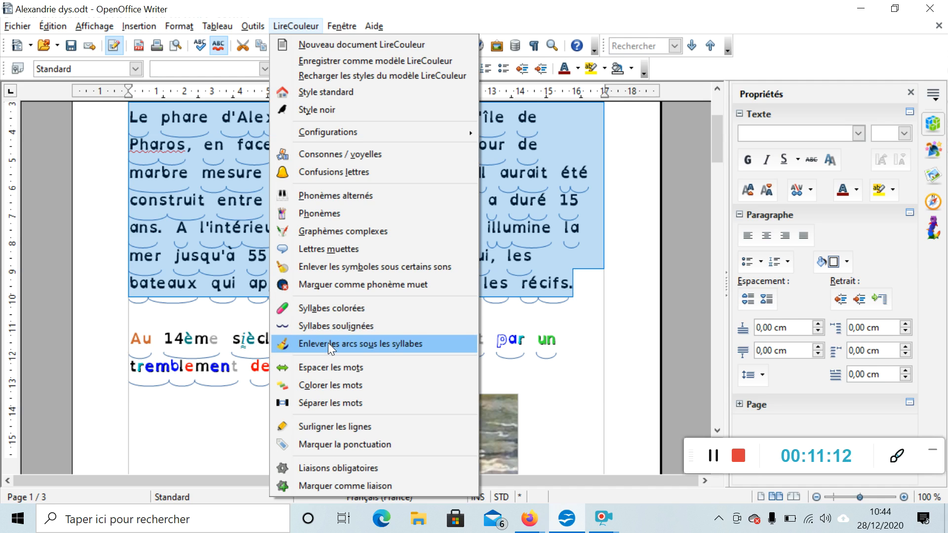
click(328, 343)
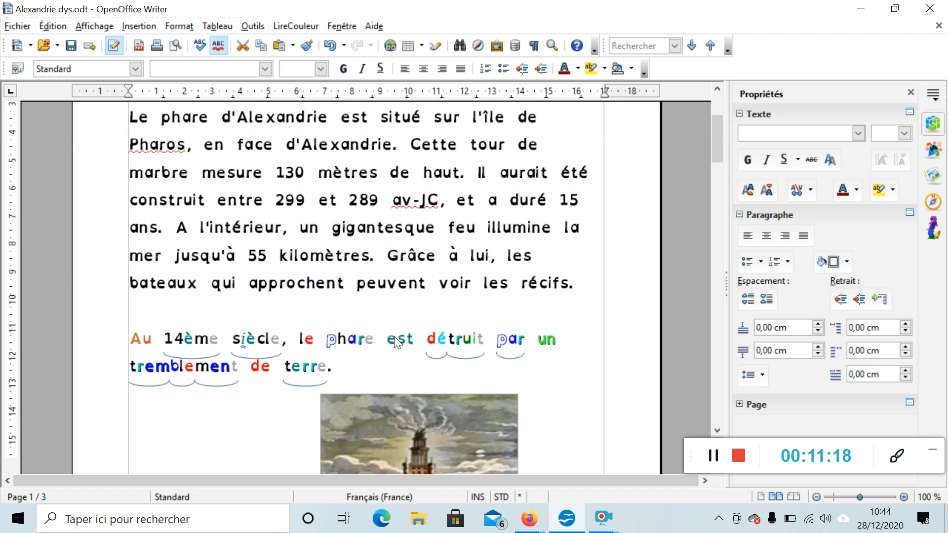
scroll(395, 332, up, 2)
click(318, 165)
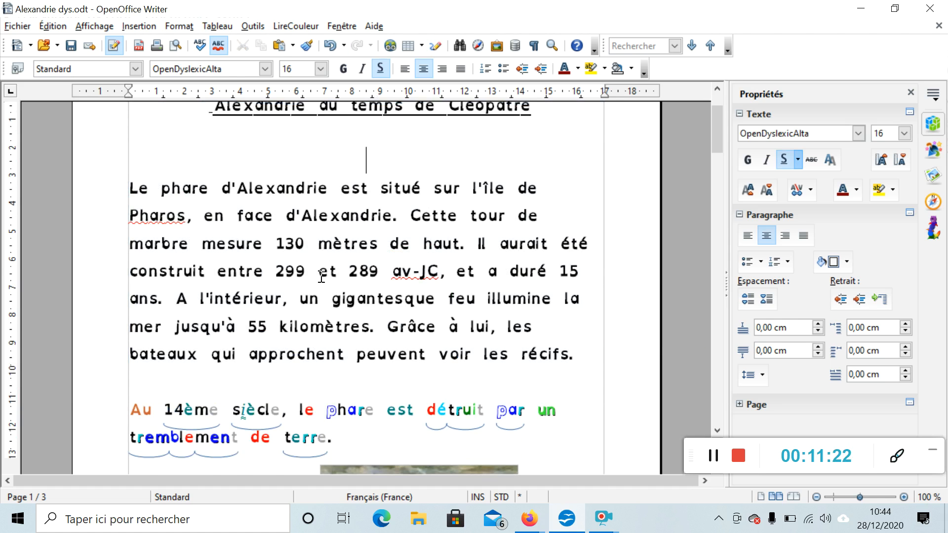
Select the title and first paragraph and configure letter confusions to include the letter d
scroll(322, 277, up, 1)
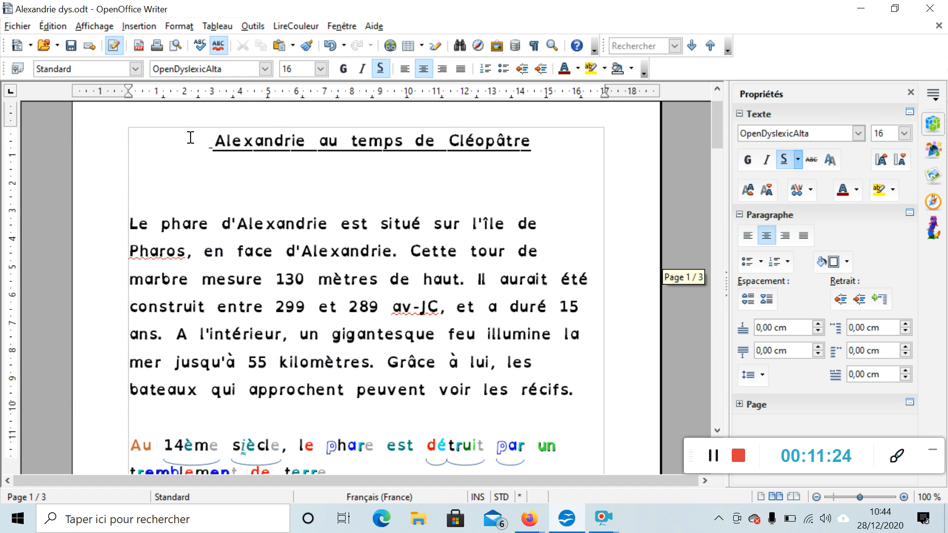
drag(203, 140, 599, 401)
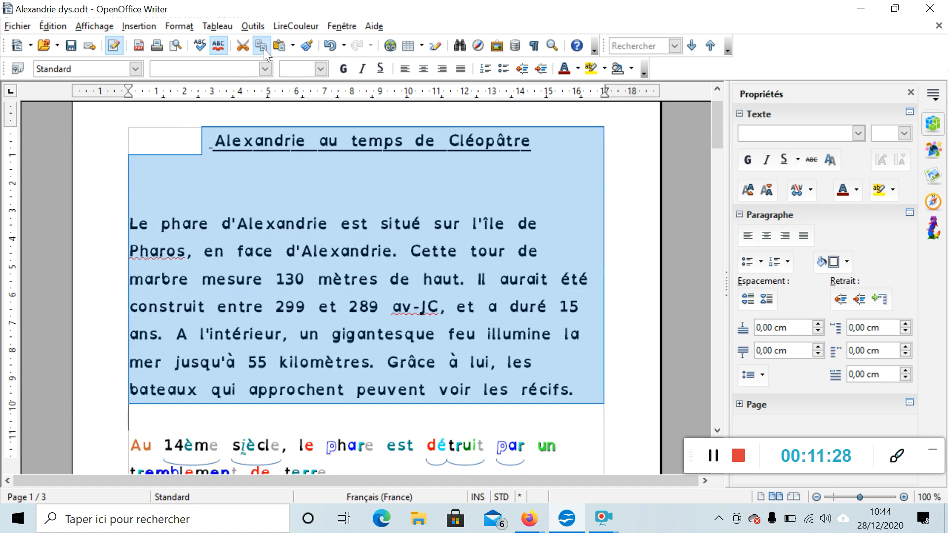
click(298, 26)
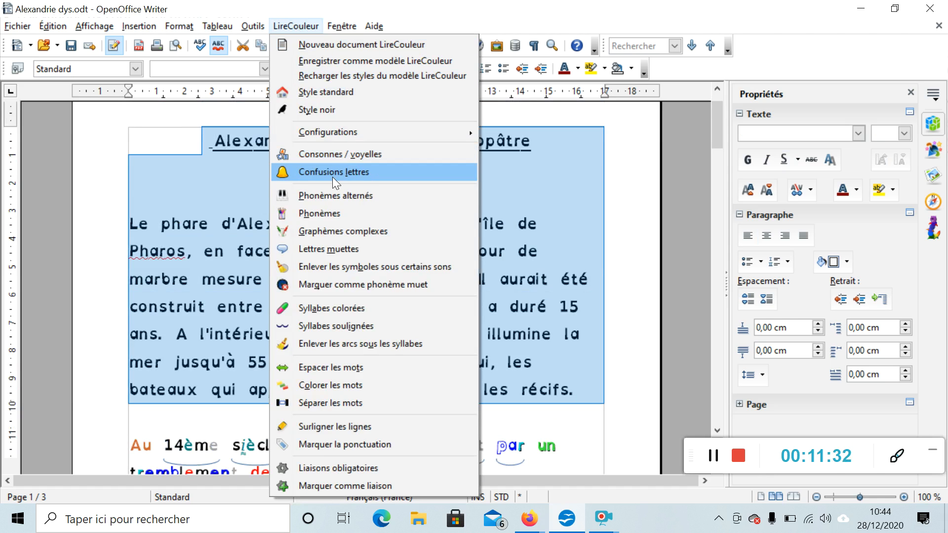
mouse_move(336, 132)
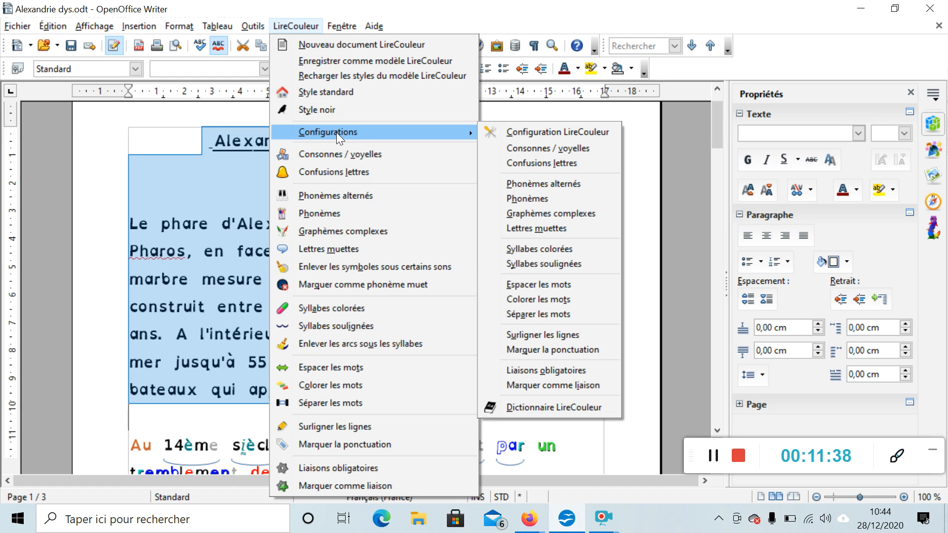
click(544, 161)
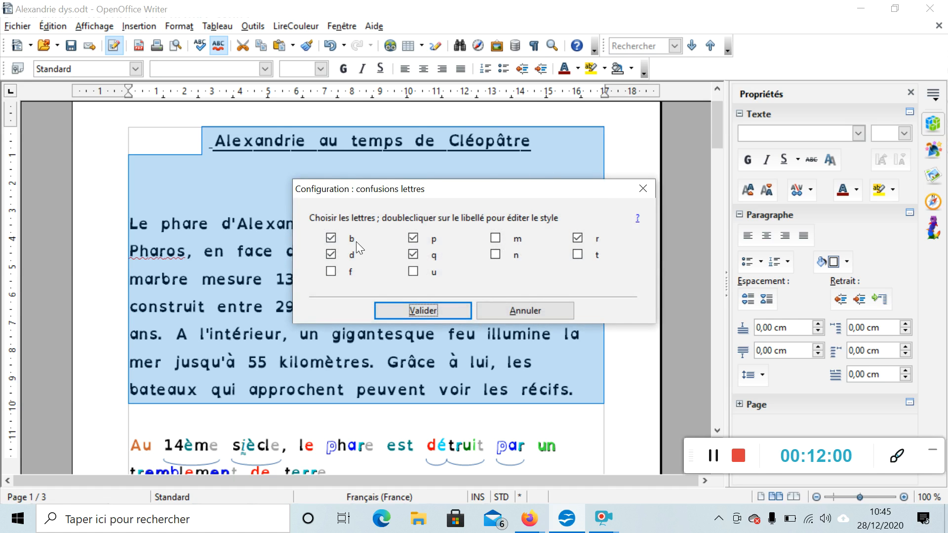
click(329, 253)
click(424, 311)
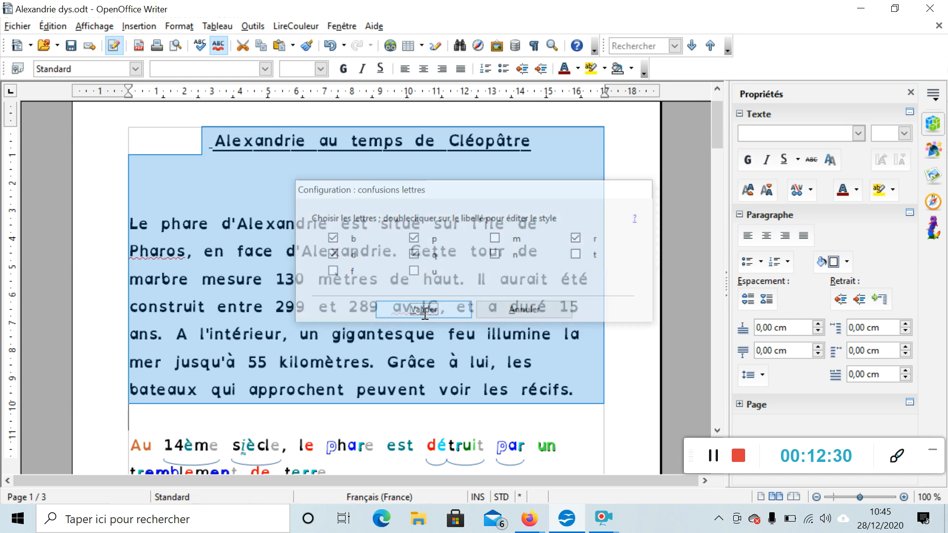
Apply the Confusions lettres highlighting to the selected title and first paragraph
click(296, 27)
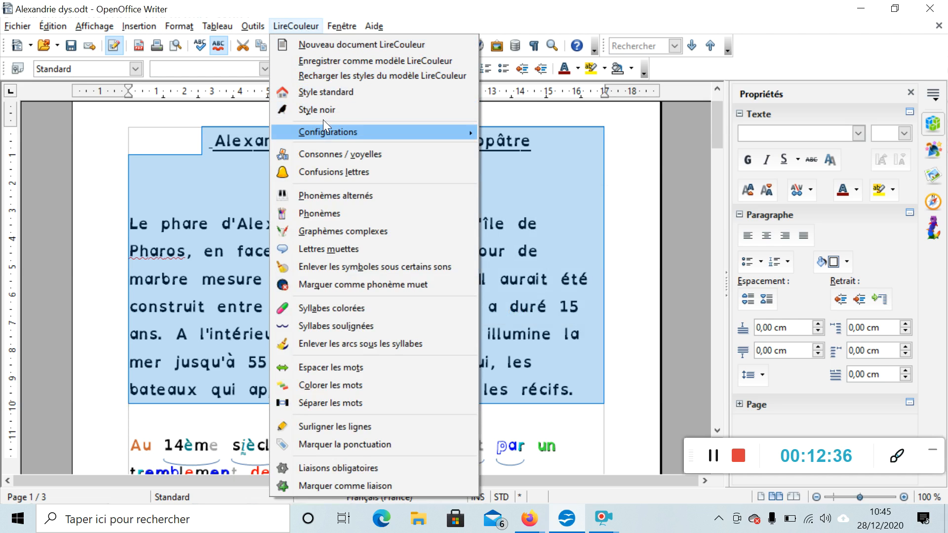
mouse_move(323, 133)
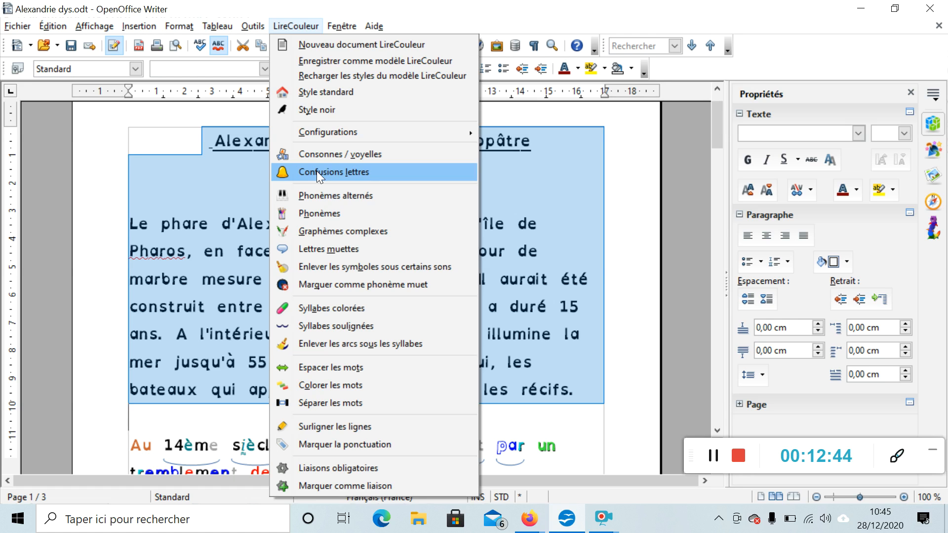
click(335, 173)
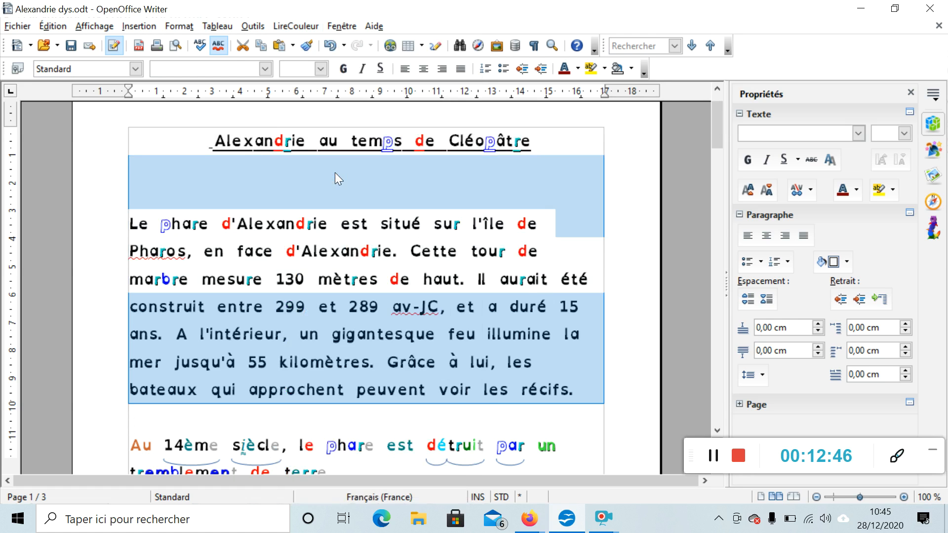
click(605, 418)
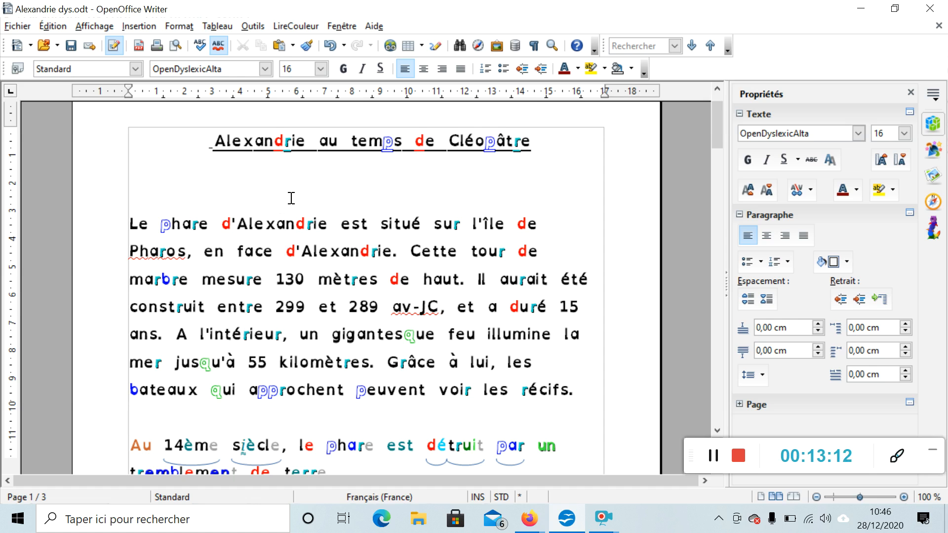
Reselect the title and first paragraph and apply Phonèmes colouring to them
click(285, 26)
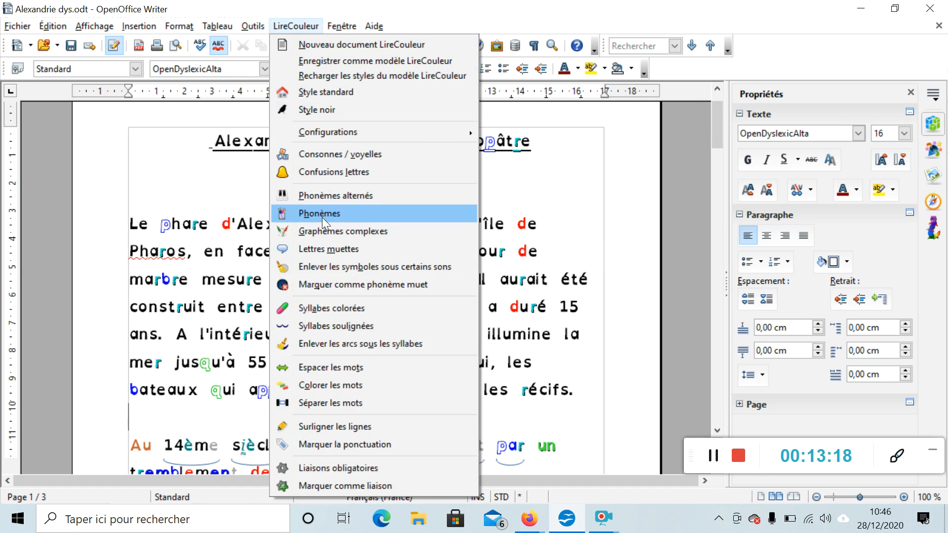
click(170, 150)
drag(170, 150, 589, 401)
click(295, 26)
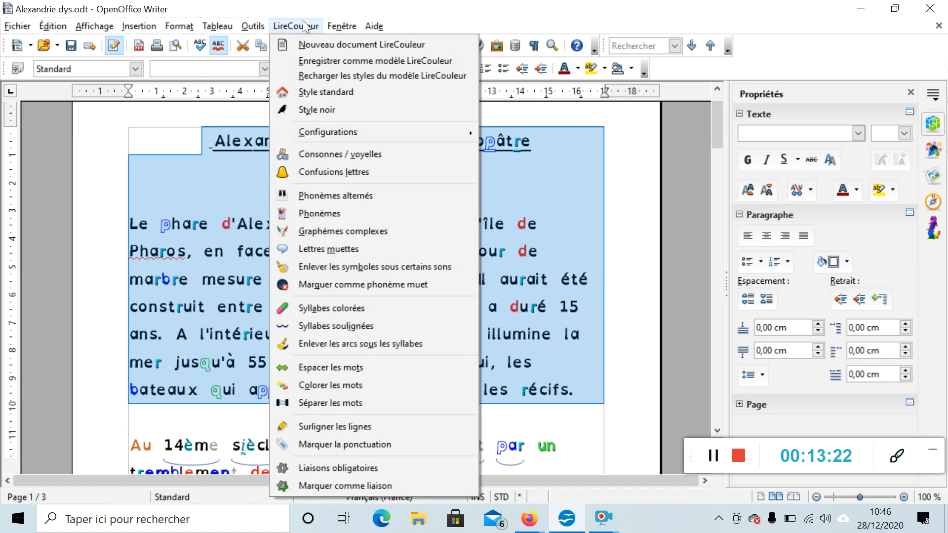
click(326, 214)
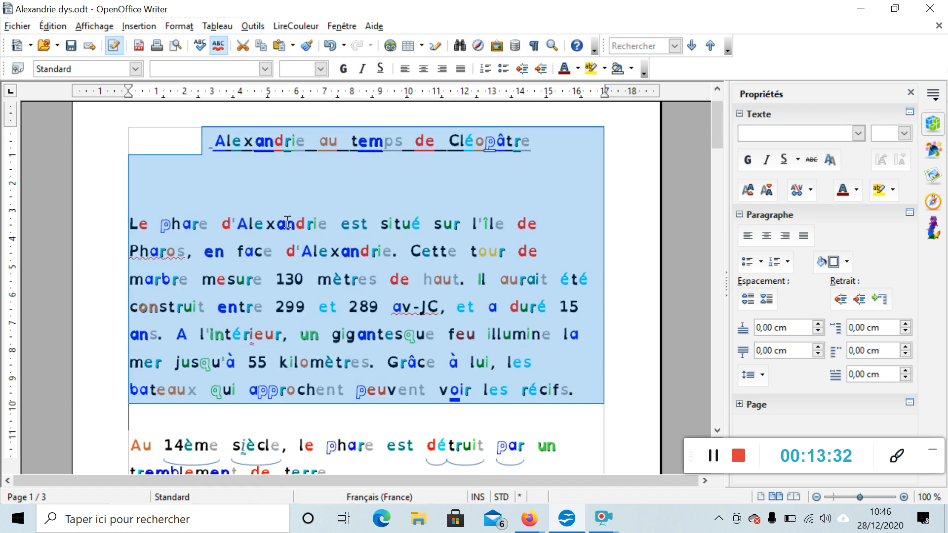
click(234, 193)
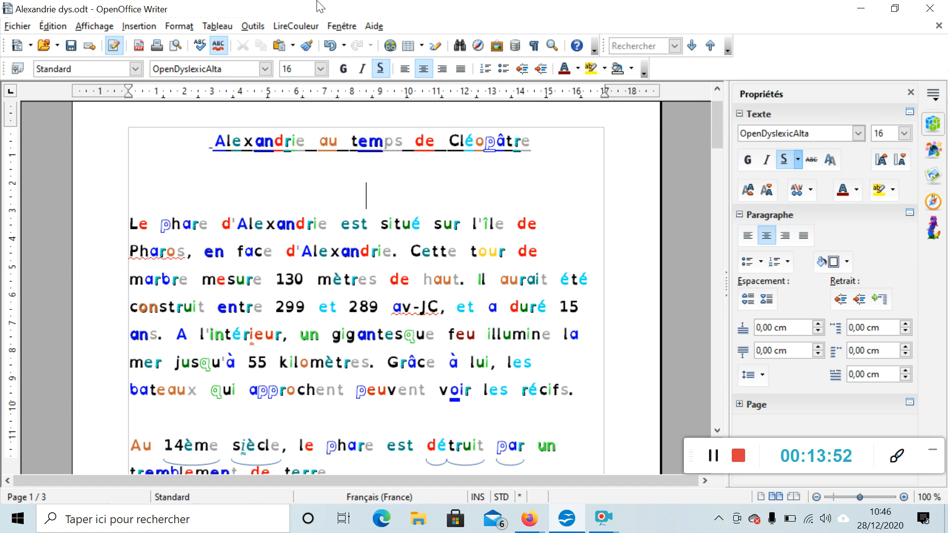
Browse the LireCouleur Configurations submenu without choosing an option
click(295, 27)
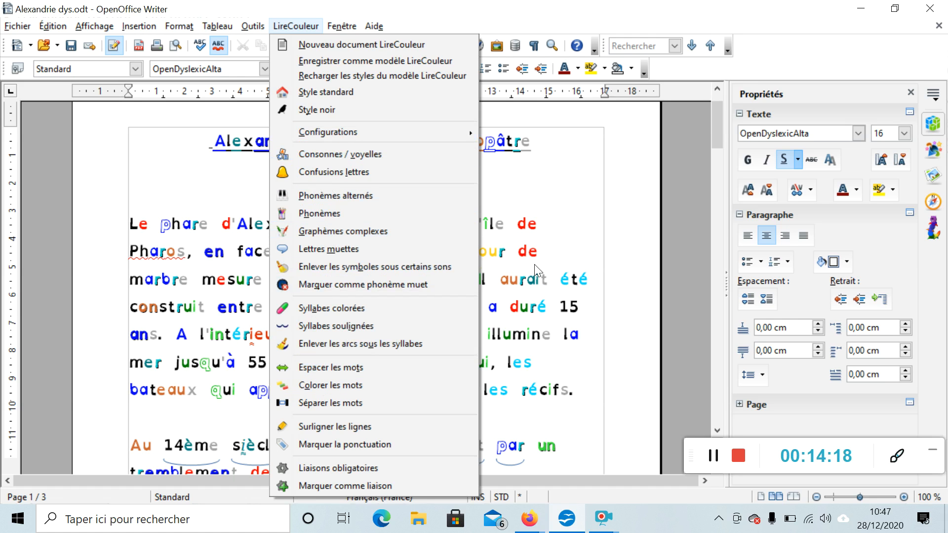
mouse_move(322, 132)
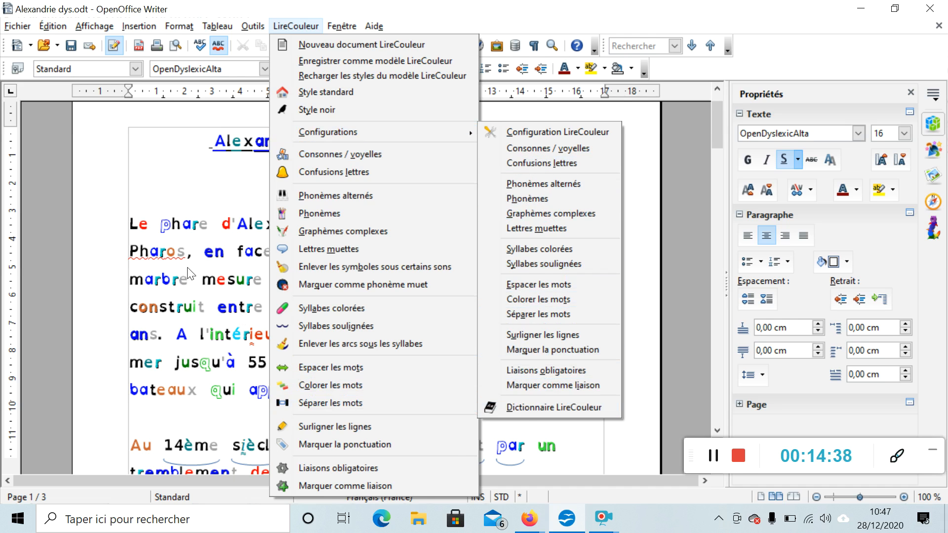
click(181, 221)
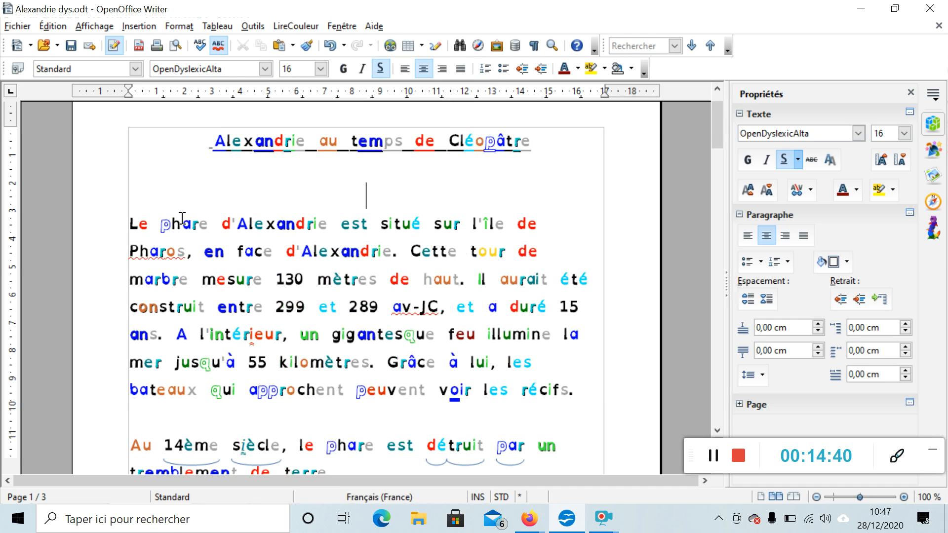
Select the title and first paragraph and apply Syllabes soulignées to underline their syllables
click(205, 153)
drag(205, 153, 578, 390)
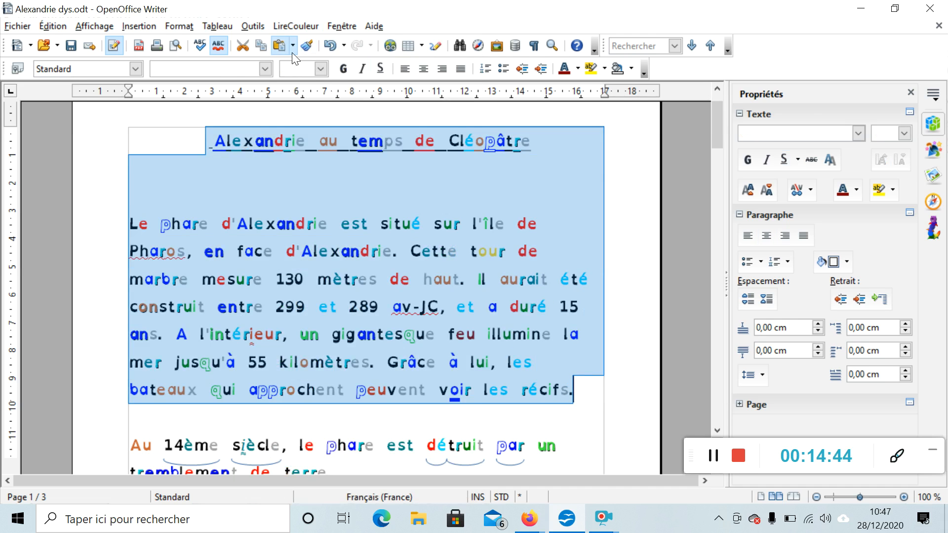
click(297, 26)
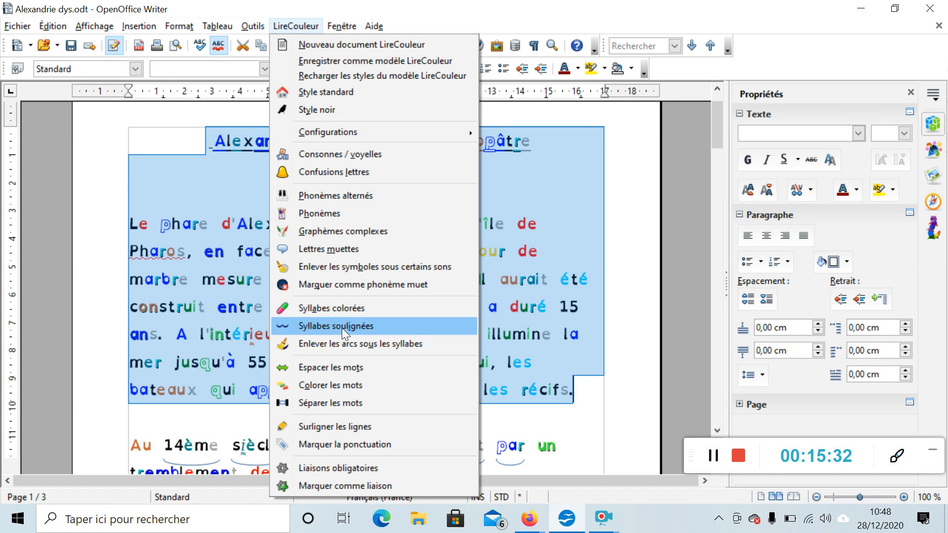
click(342, 327)
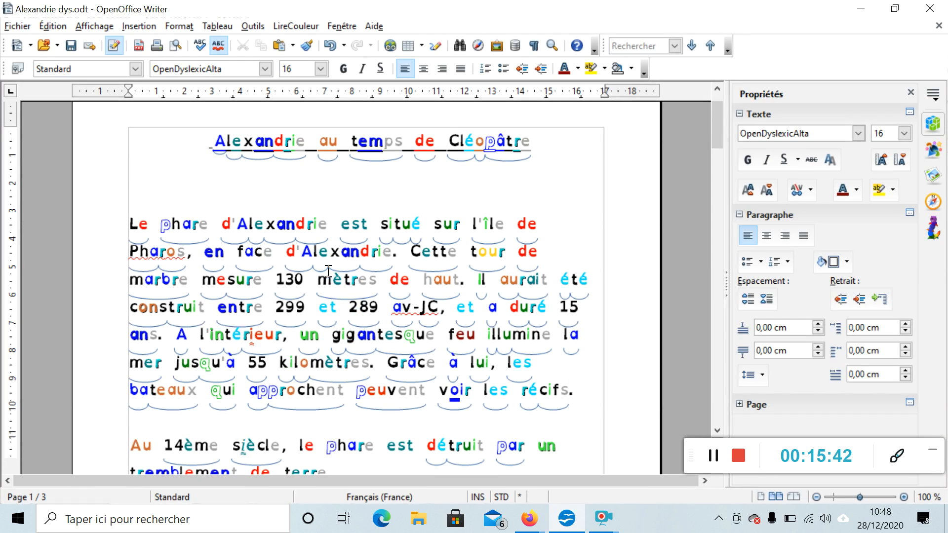
Apply the LireCouleur Séparer les mots function to separate the words
click(303, 29)
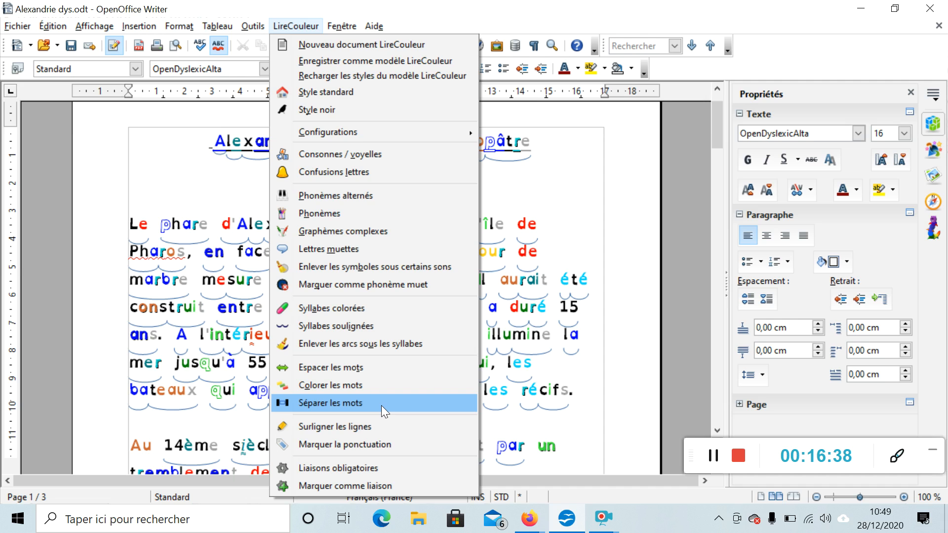
click(381, 405)
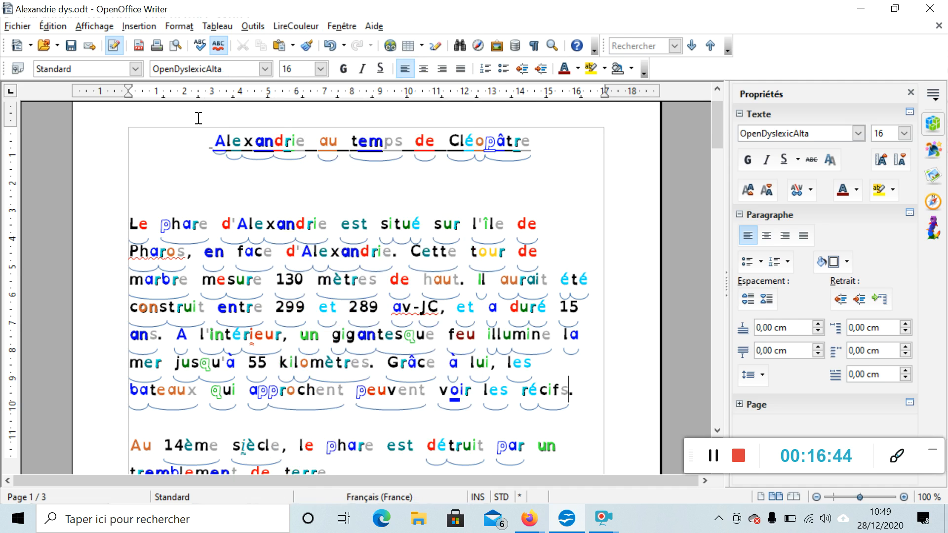
Select the title and first paragraph and apply Style noir to return them to plain black text
click(208, 152)
drag(208, 152, 588, 391)
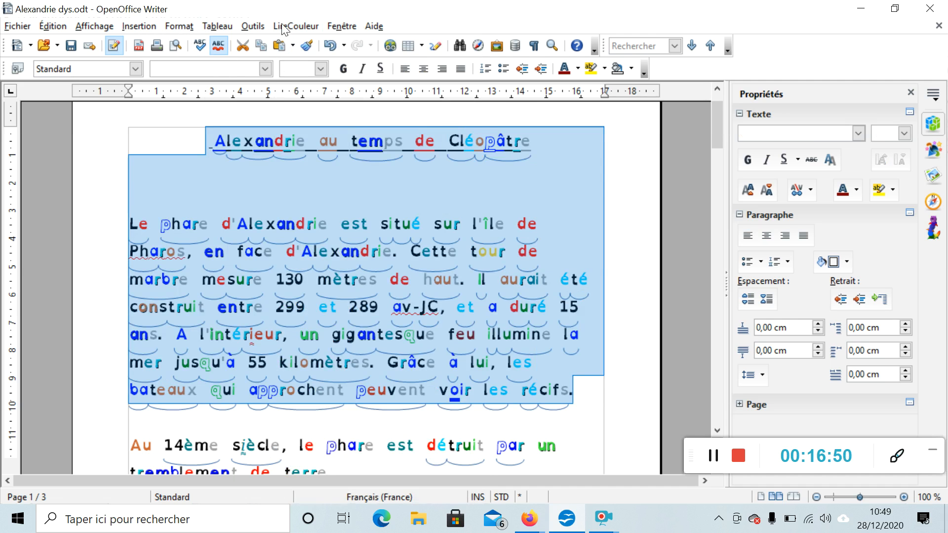
click(295, 26)
click(312, 108)
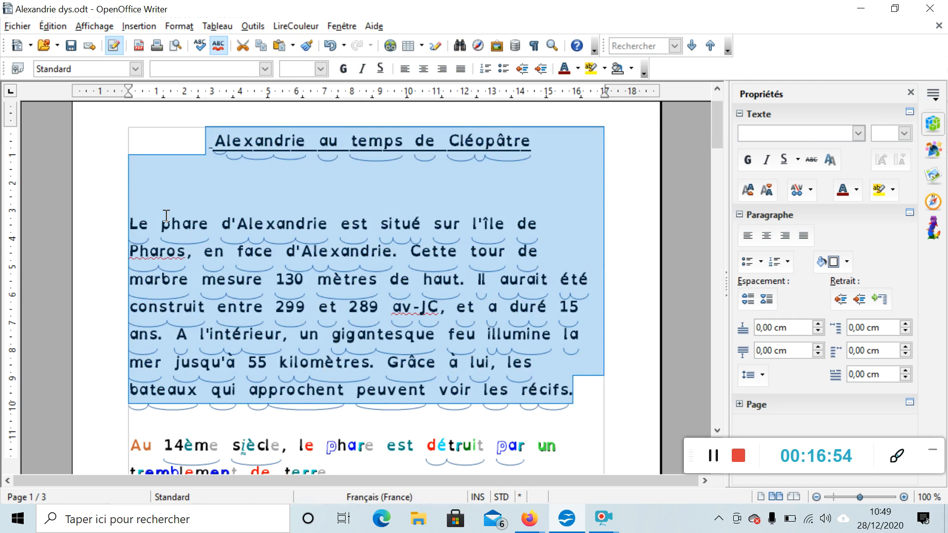
click(186, 133)
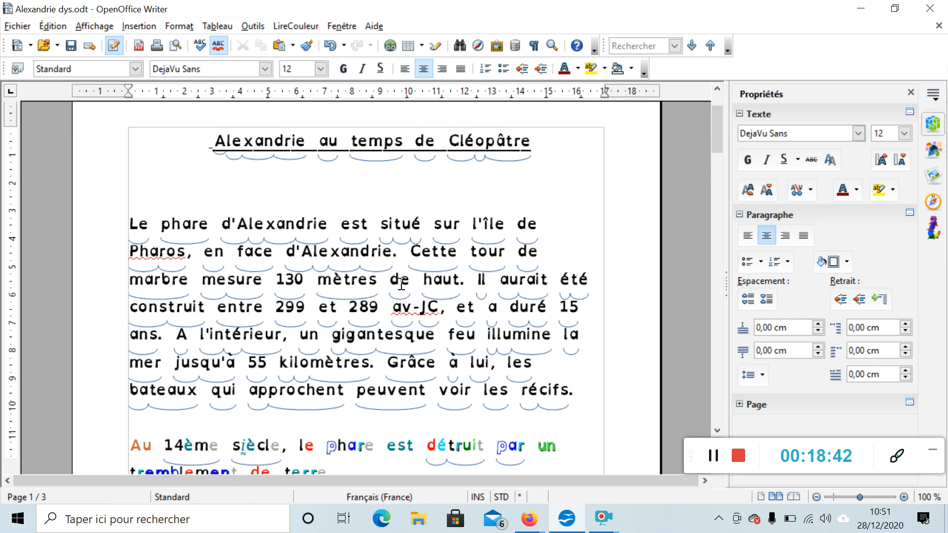
Scroll through the document's later pages and back to the top to review the formatting
drag(717, 121, 711, 371)
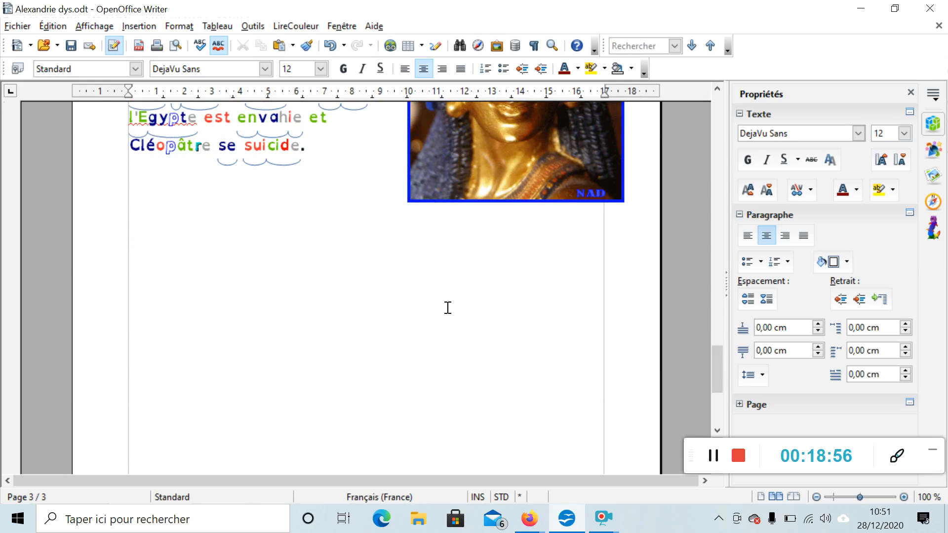
drag(715, 368, 722, 231)
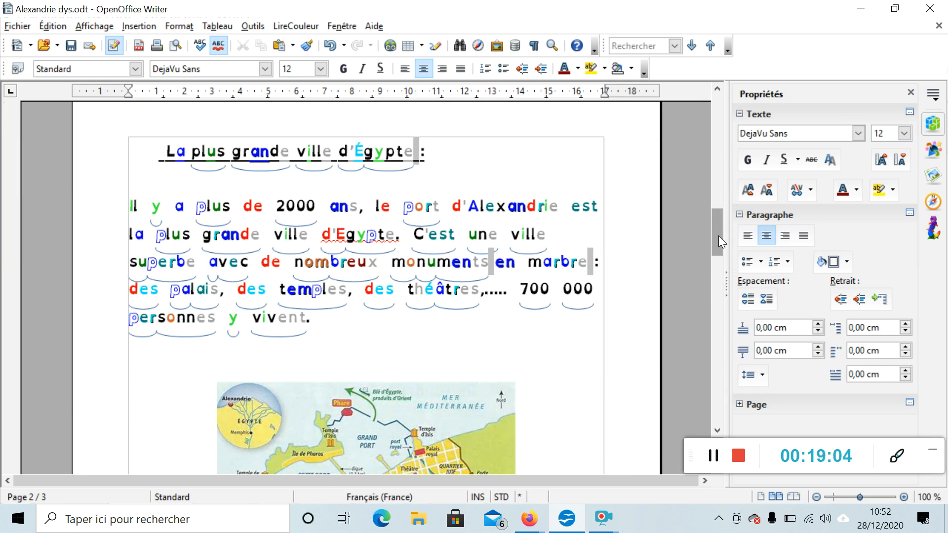
drag(716, 245, 737, 126)
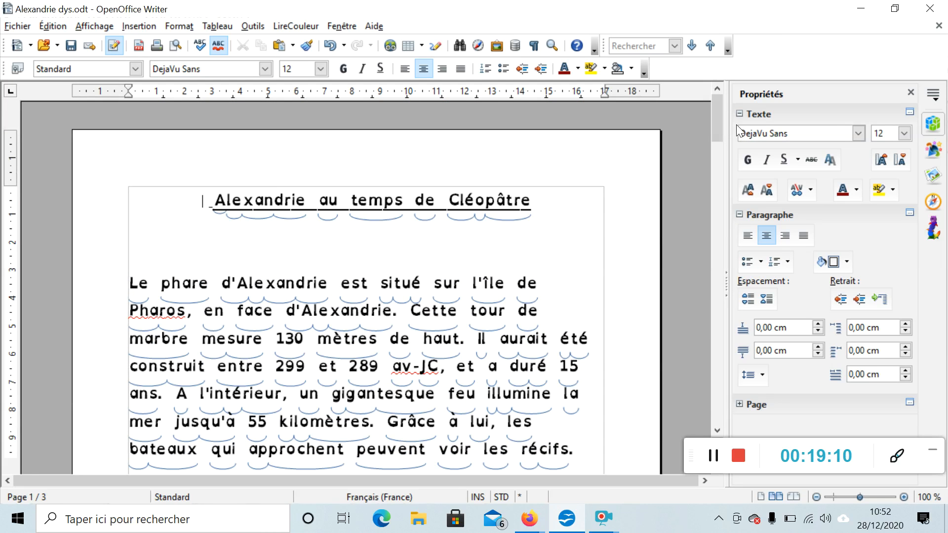